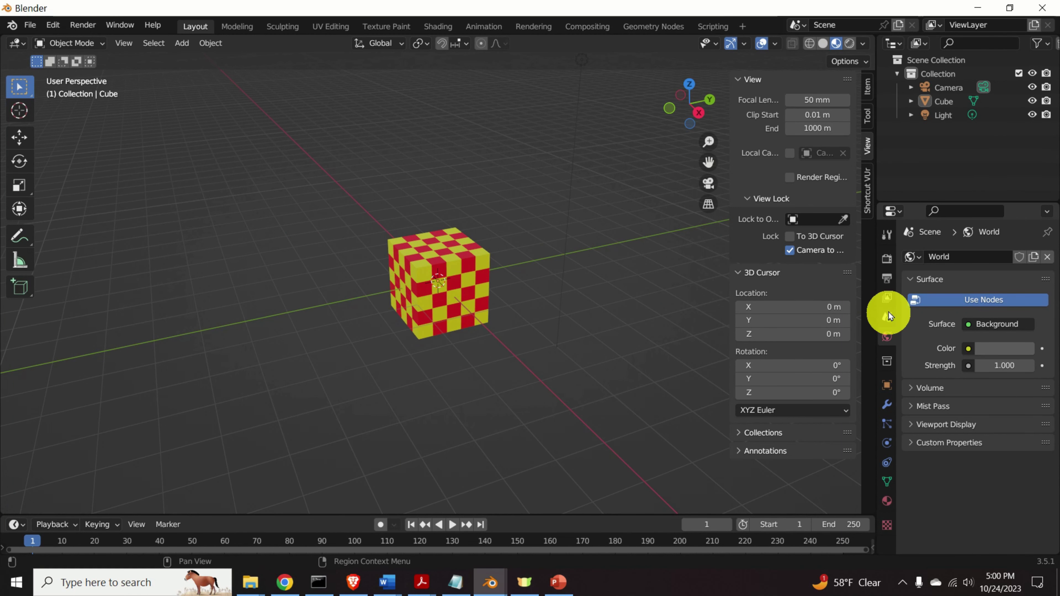
Show the View Layer properties for the scene with the checkered cube
{"action": "left_click", "coordinate": [887, 297]}
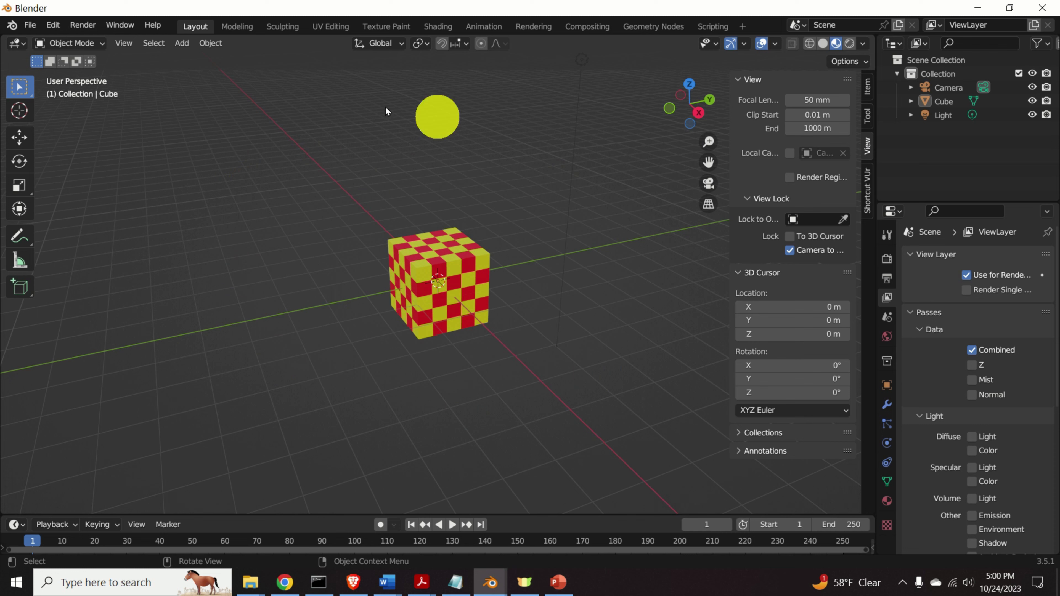
{"action": "left_click", "coordinate": [83, 25]}
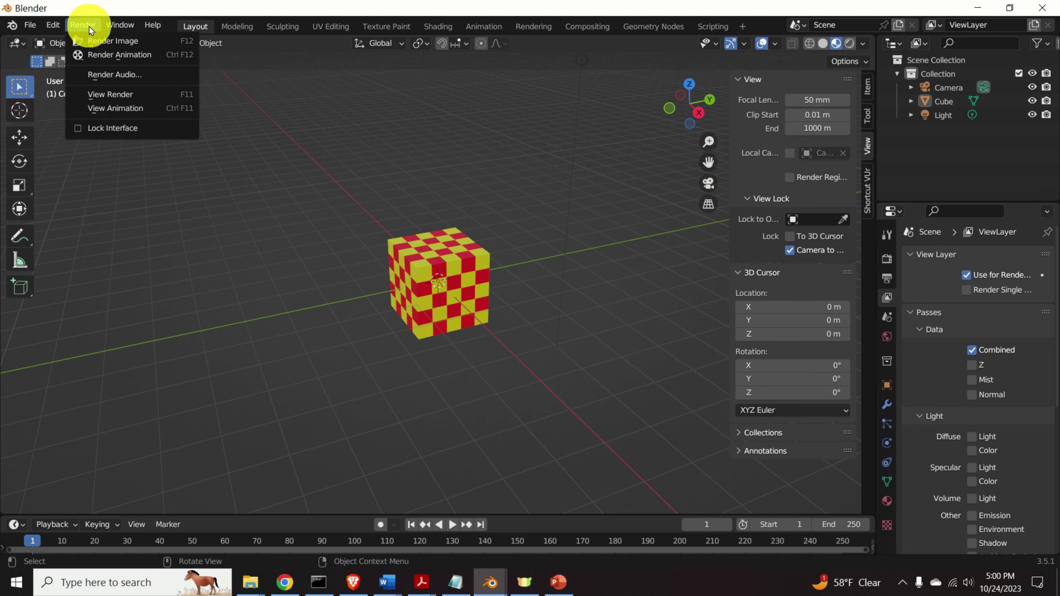
{"action": "left_click", "coordinate": [119, 42]}
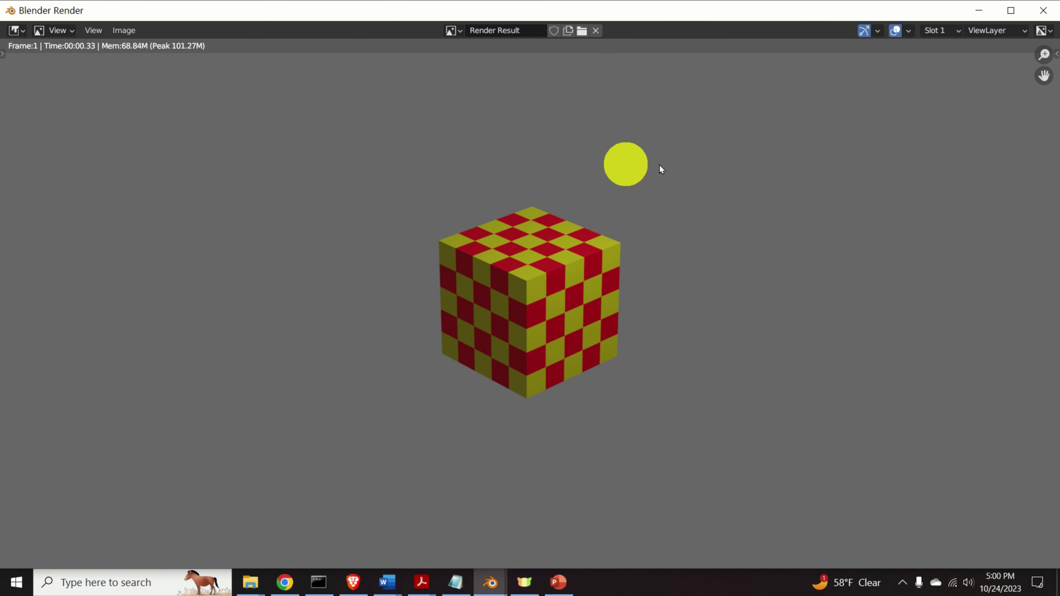
Close the render result and set the World Surface colour to pure white (value 1.000)
{"action": "left_click", "coordinate": [1043, 10]}
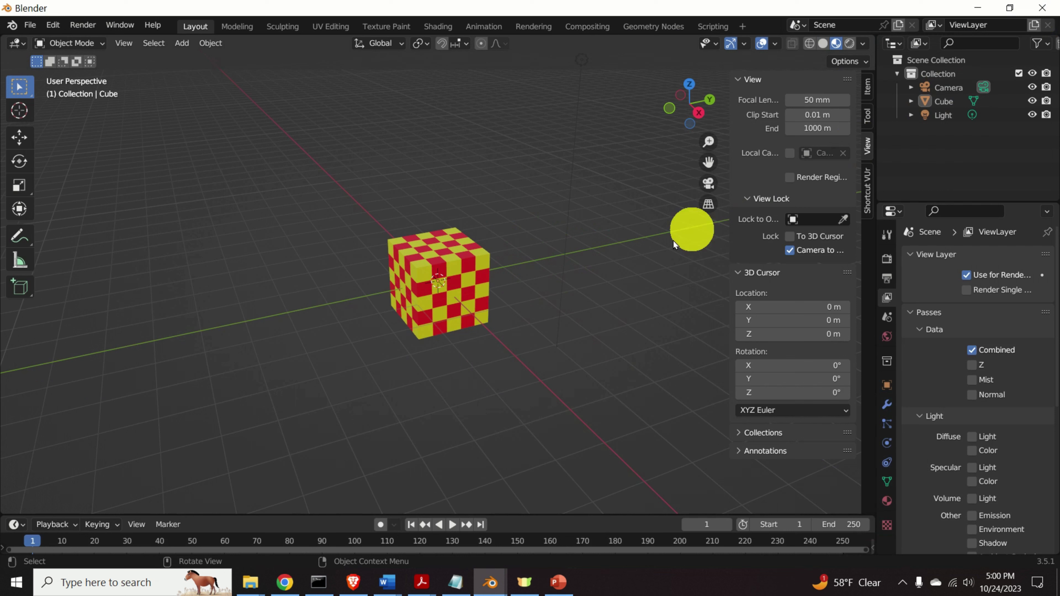
{"action": "left_click", "coordinate": [887, 339]}
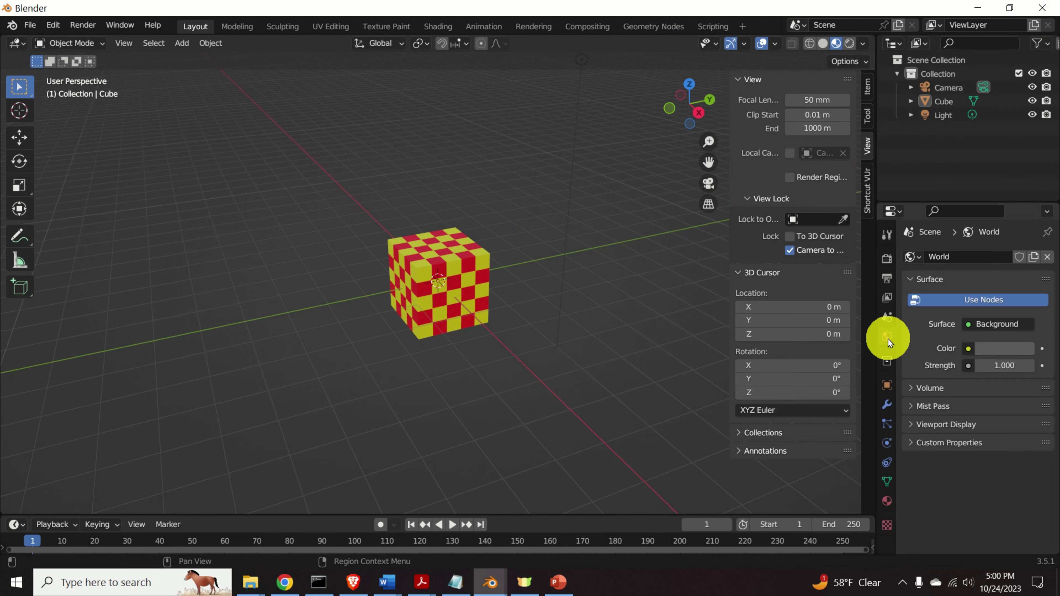
{"action": "left_click", "coordinate": [1003, 349]}
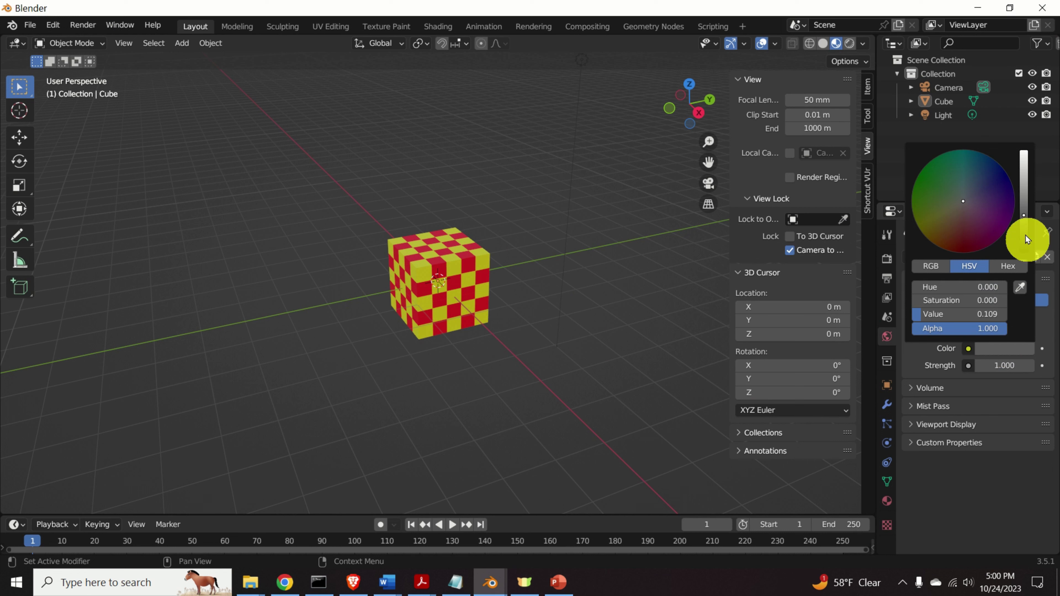
{"action": "left_click_drag", "start_coordinate": [1025, 215], "coordinate": [1023, 152]}
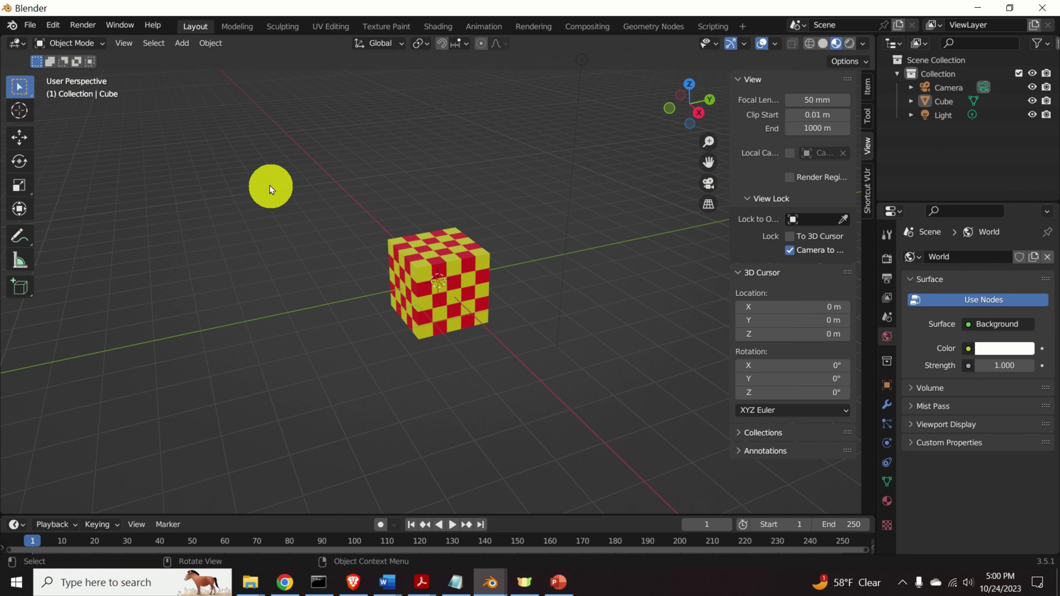
Render an image of the checkered cube against the white background, then close the result
{"action": "left_click", "coordinate": [86, 25]}
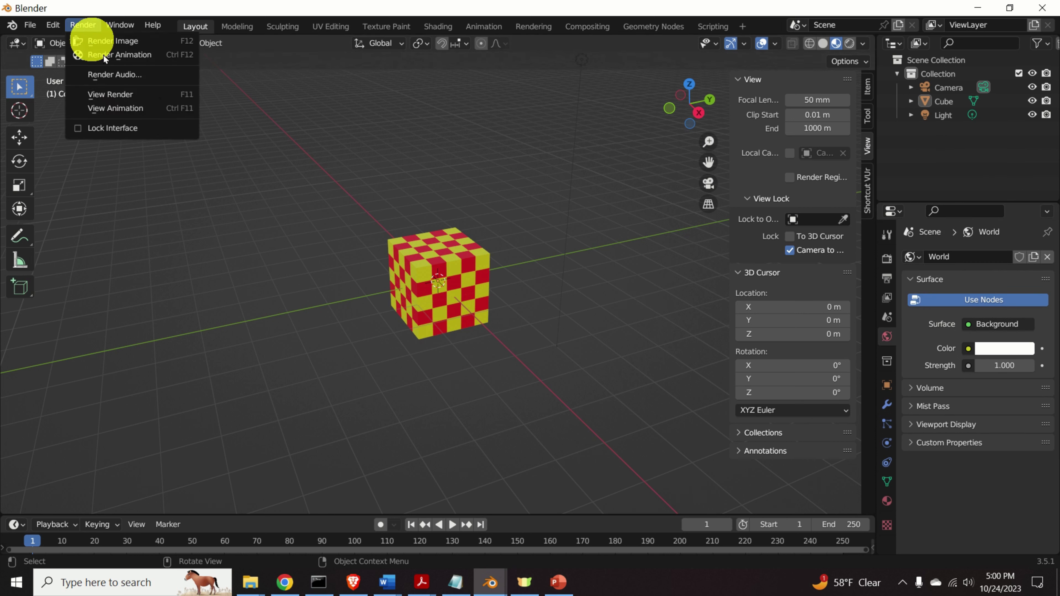
{"action": "left_click", "coordinate": [123, 42]}
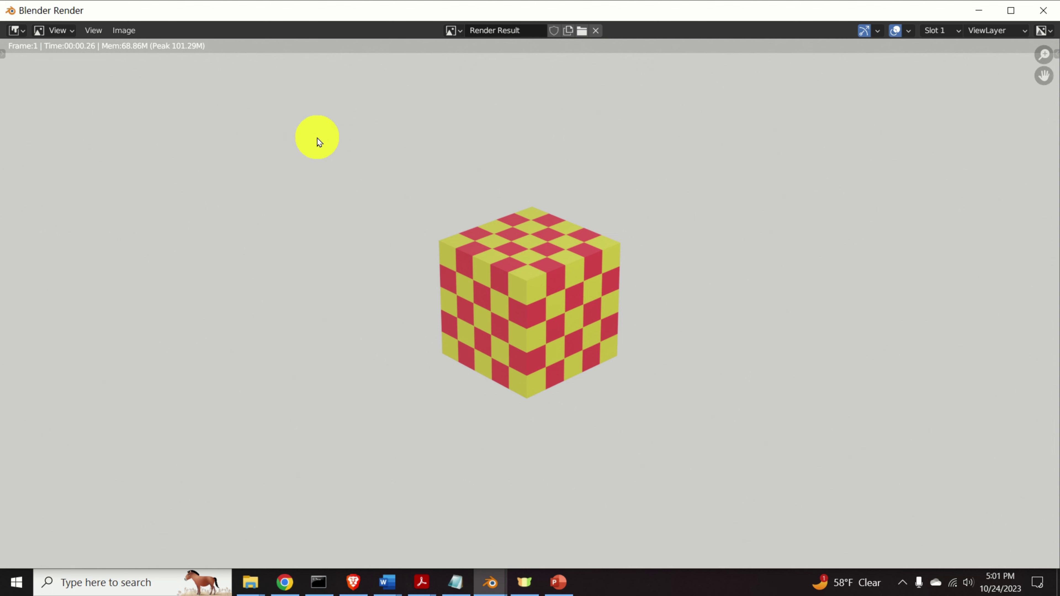
{"action": "key", "text": "Escape"}
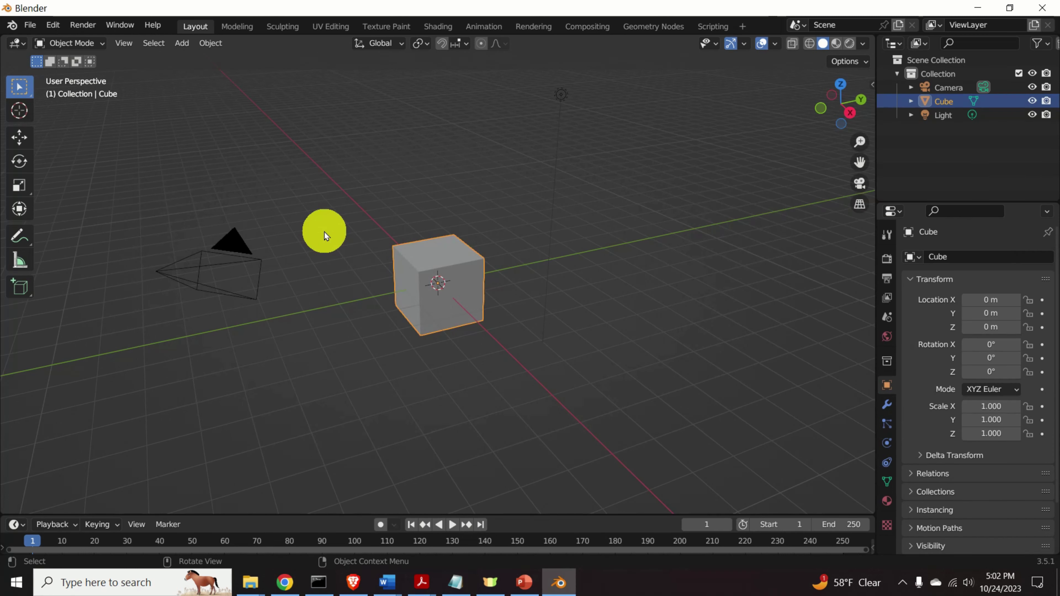
Start a new General file, deselect everything, and select only the default cube
{"action": "left_click", "coordinate": [30, 25]}
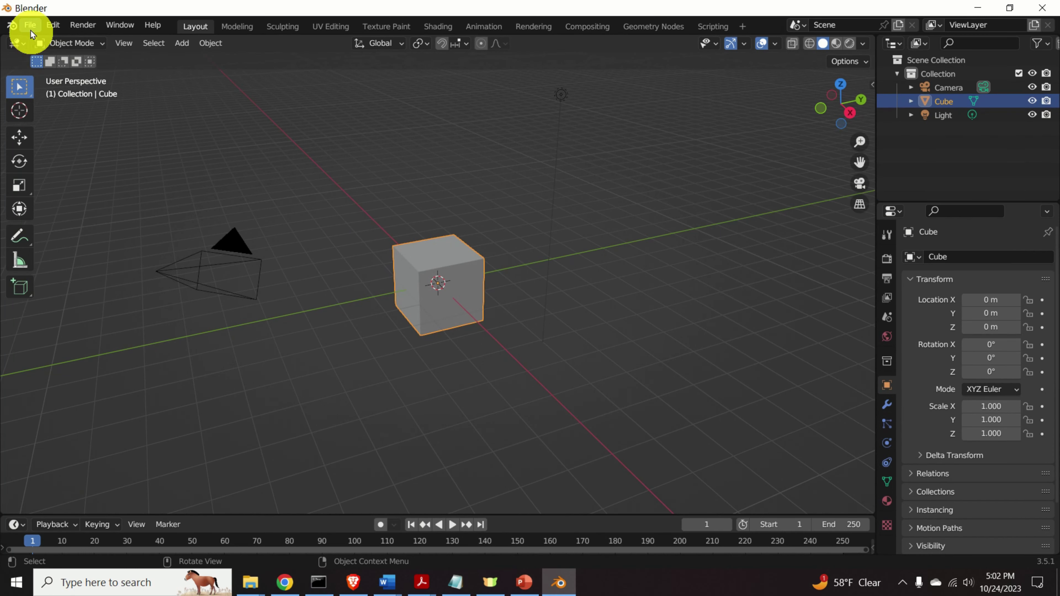
{"action": "mouse_move", "coordinate": [52, 41]}
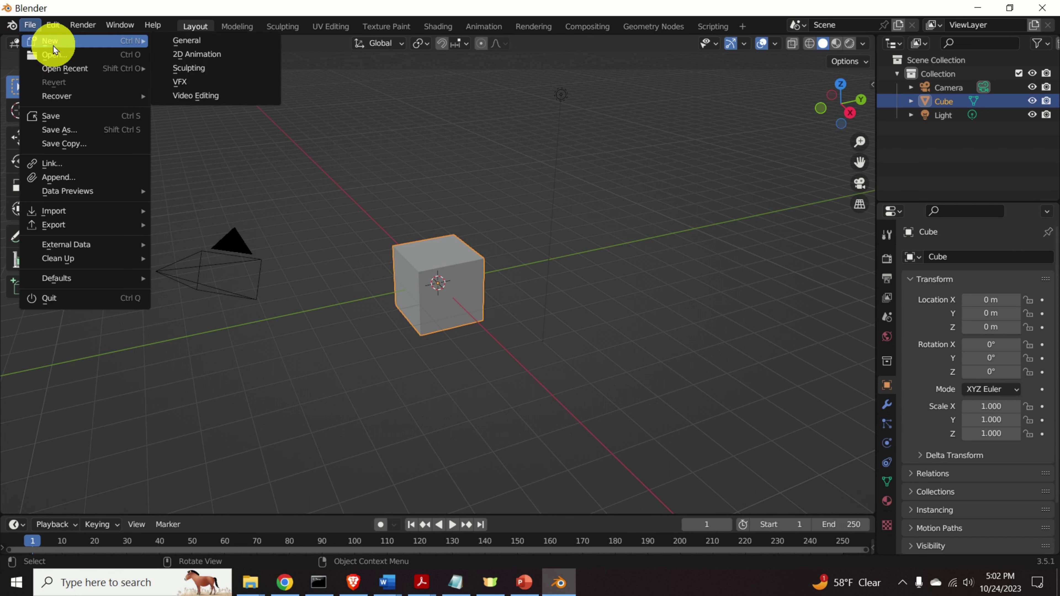
{"action": "left_click", "coordinate": [195, 44]}
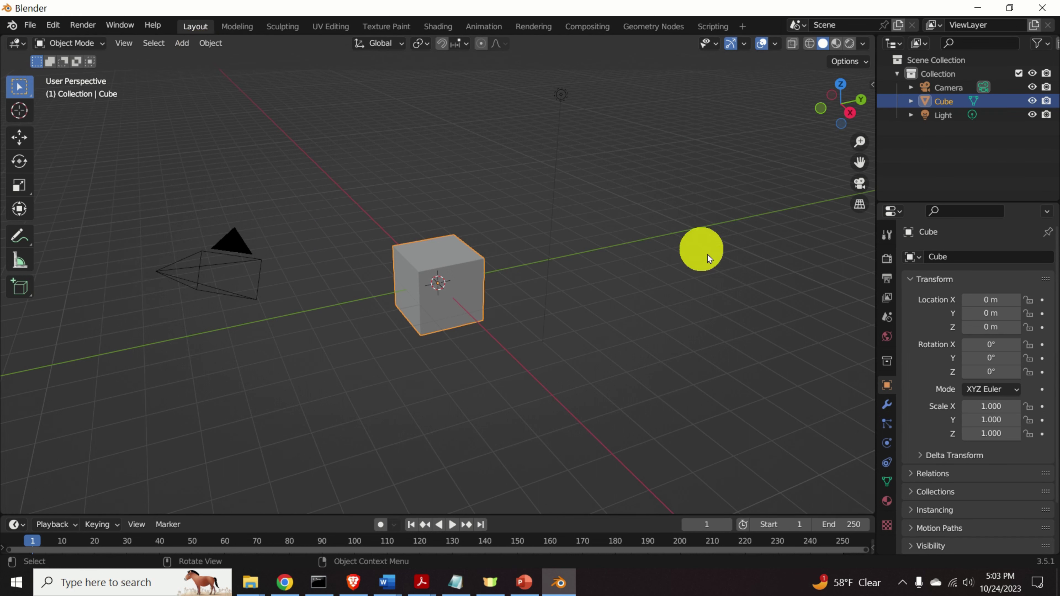
{"action": "left_click_drag", "start_coordinate": [686, 321], "coordinate": [600, 350]}
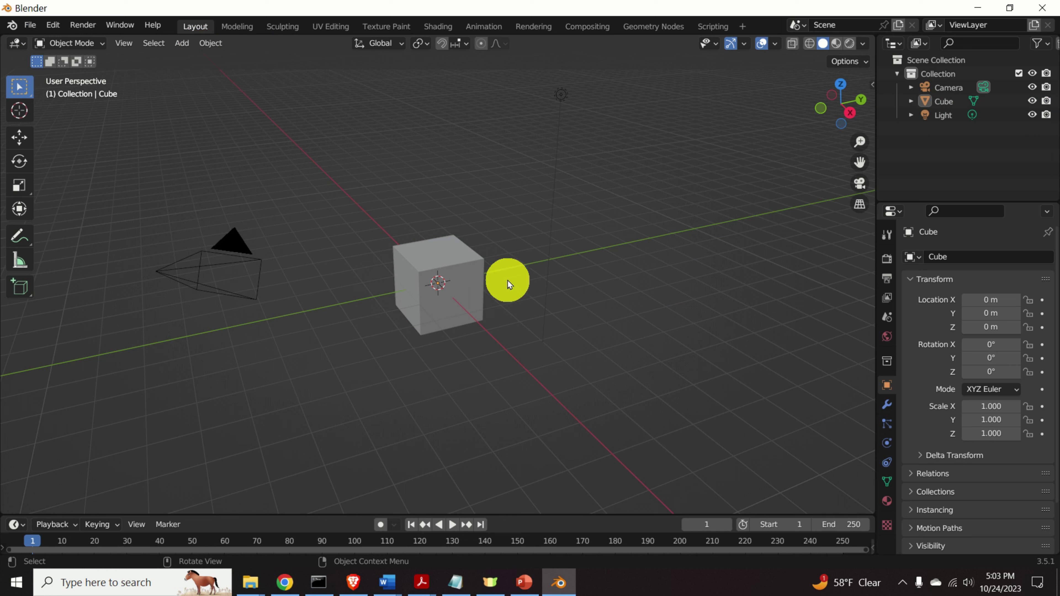
{"action": "left_click", "coordinate": [472, 269]}
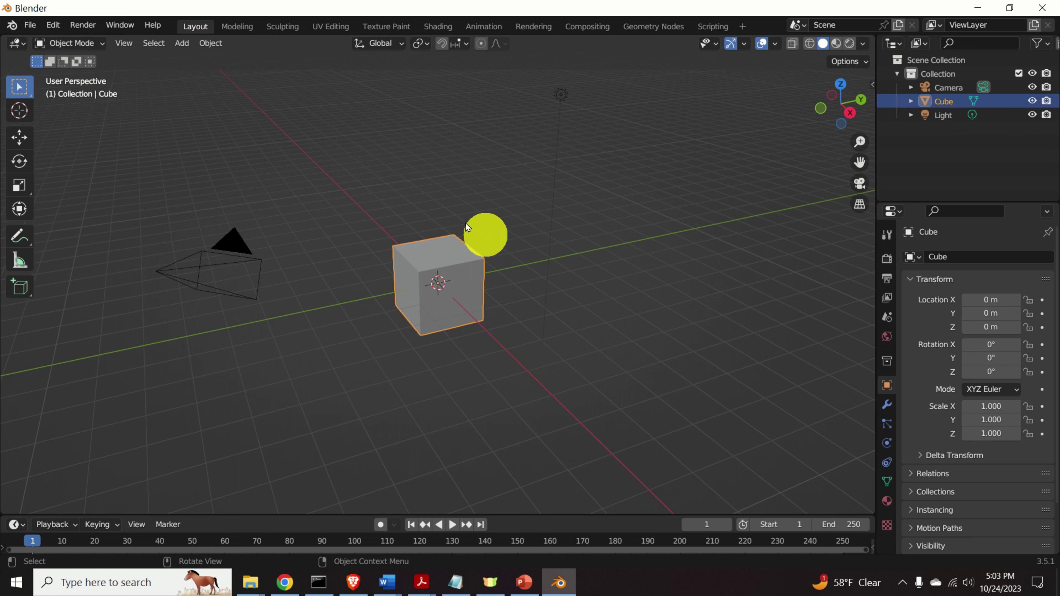
Drive the cube material's Base Color with a Checker Texture
{"action": "left_click", "coordinate": [887, 501]}
{"action": "left_click", "coordinate": [969, 459]}
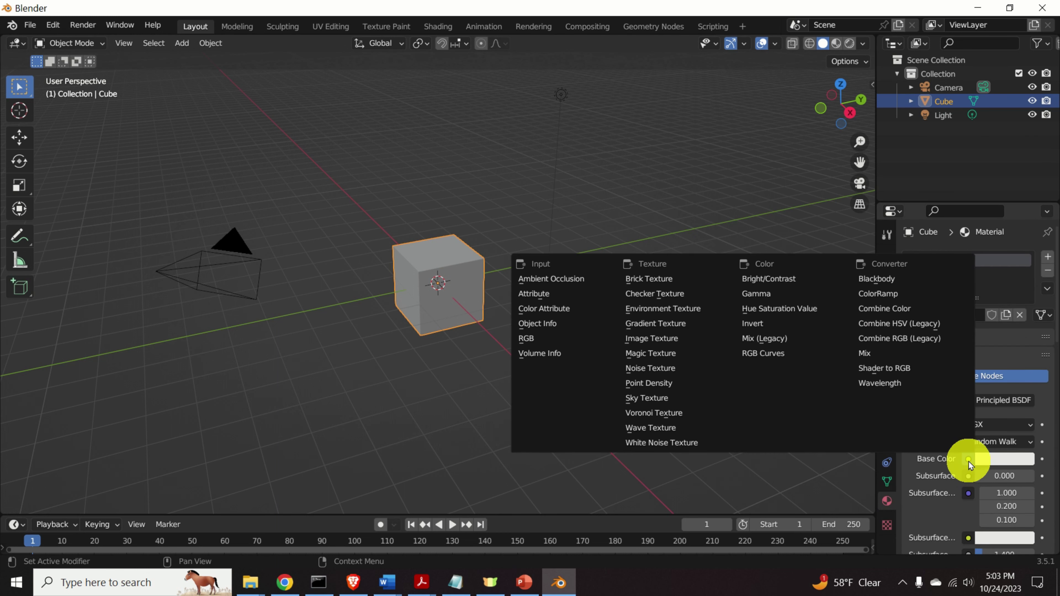
{"action": "left_click", "coordinate": [670, 295]}
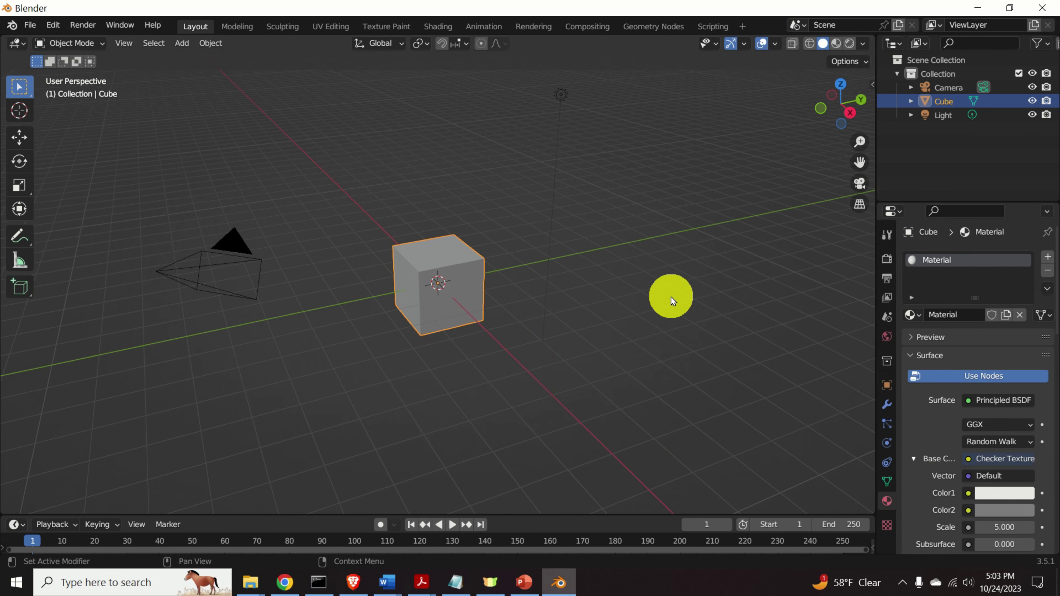
Set the checker's first colour to yellow and second colour to red
{"action": "left_click", "coordinate": [1007, 493]}
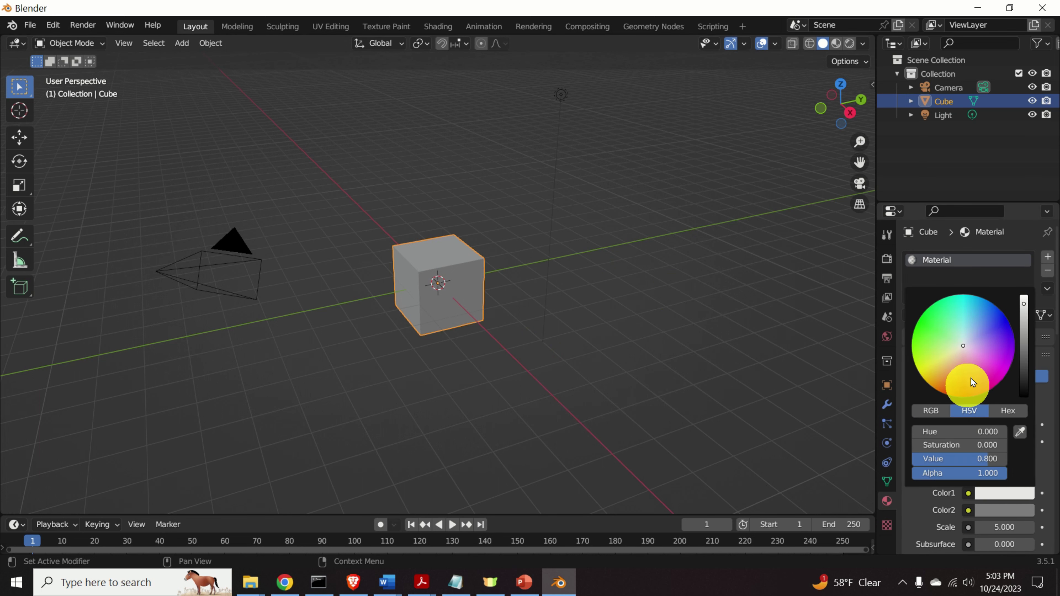
{"action": "left_click_drag", "start_coordinate": [971, 378], "coordinate": [929, 361]}
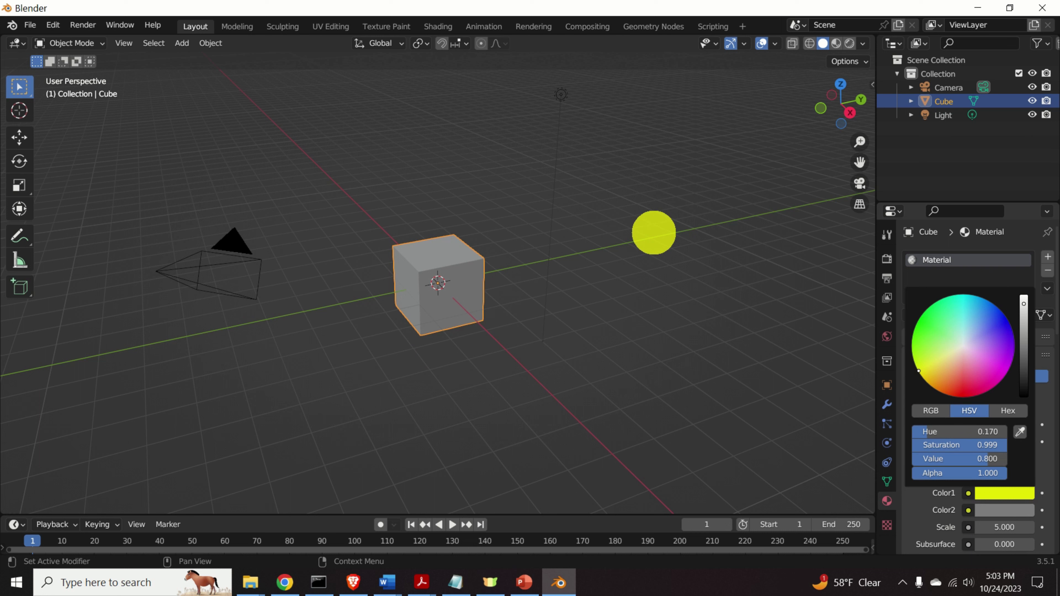
{"action": "left_click", "coordinate": [1008, 510]}
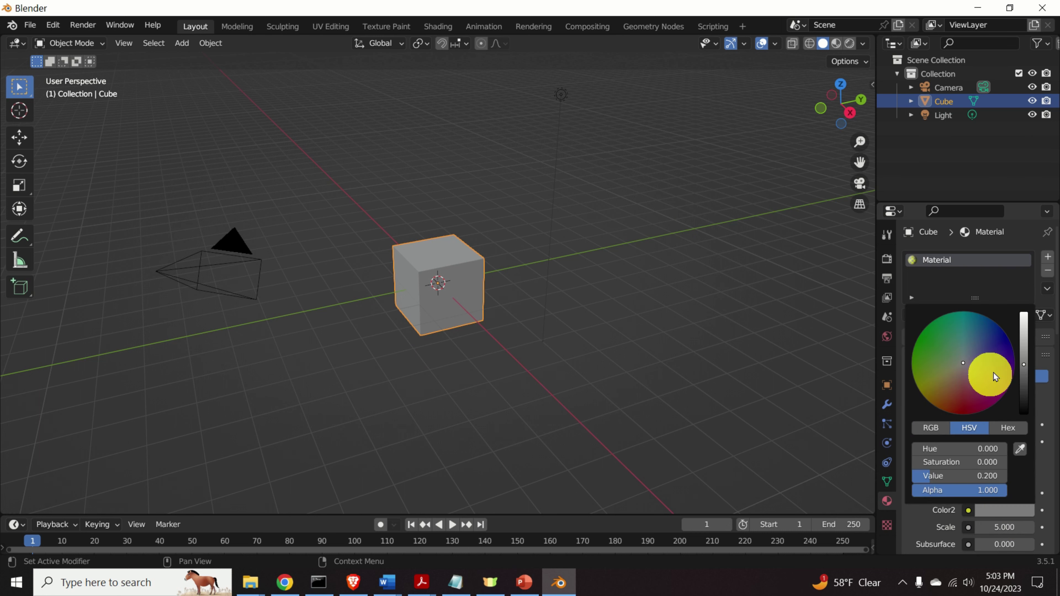
{"action": "left_click_drag", "start_coordinate": [1026, 367], "coordinate": [492, 327]}
{"action": "left_click_drag", "start_coordinate": [973, 352], "coordinate": [444, 273]}
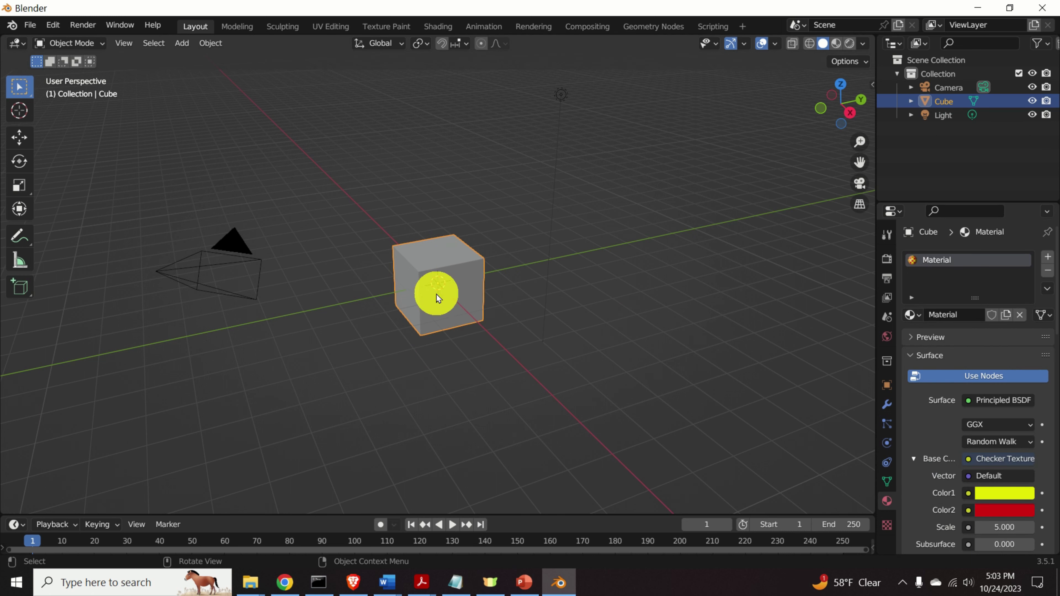
Switch the viewport to Rendered shading and select the light to show its properties
{"action": "left_click", "coordinate": [837, 44]}
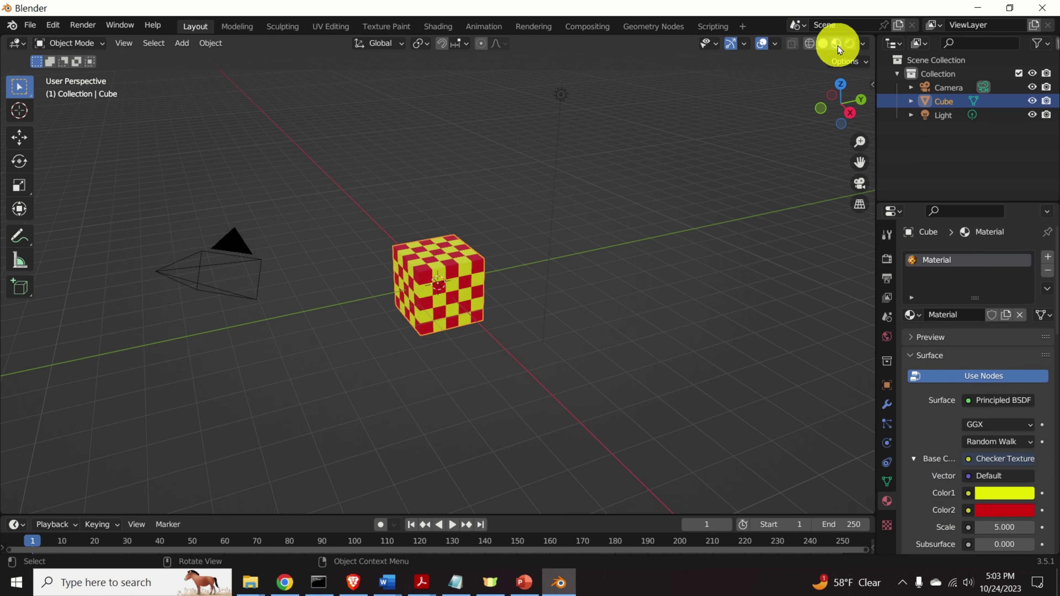
{"action": "left_click", "coordinate": [849, 45]}
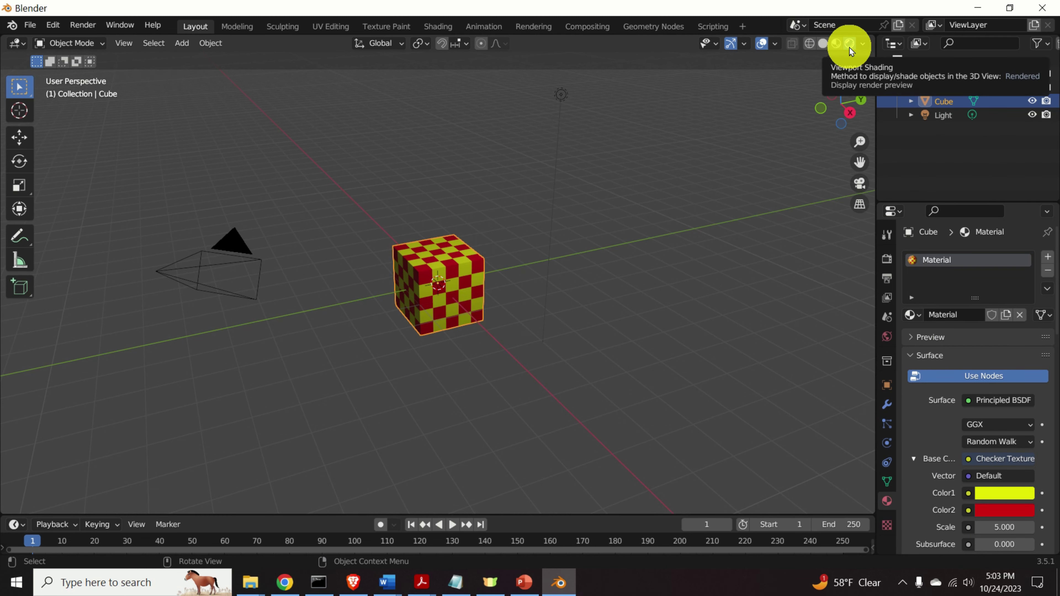
{"action": "left_click", "coordinate": [578, 120]}
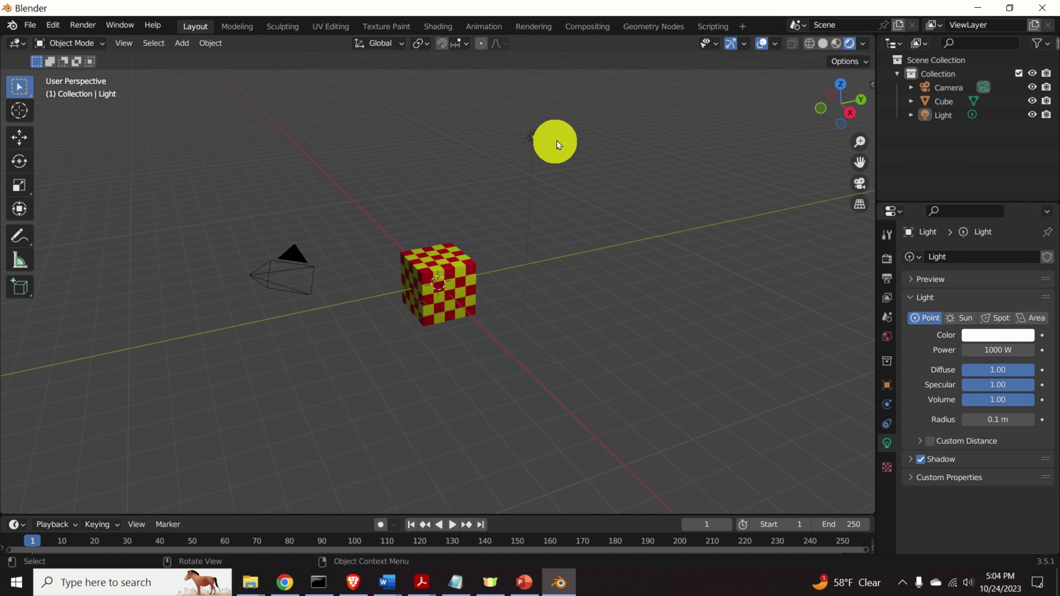
Raise the point light's power from 1000 W to 5000 W
{"action": "left_click", "coordinate": [533, 136]}
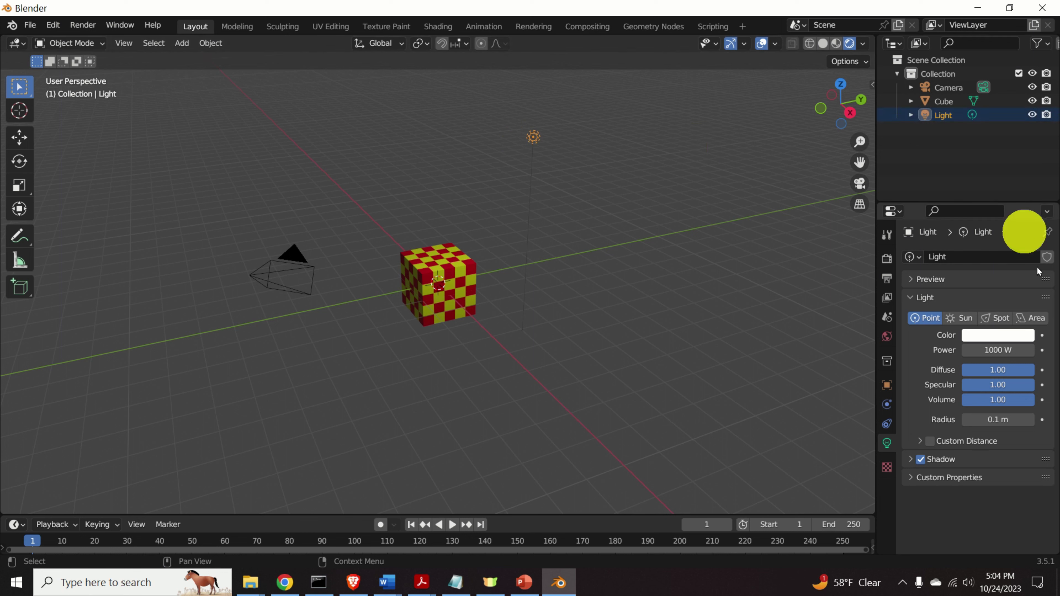
{"action": "left_click", "coordinate": [1002, 350]}
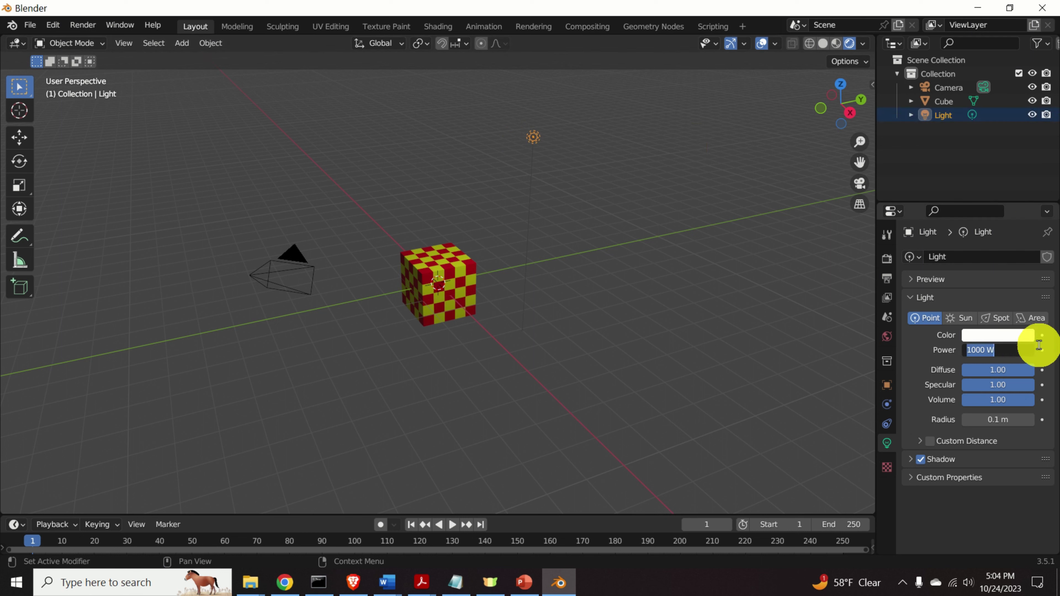
{"action": "type", "text": "5000"}
{"action": "key", "text": "Return"}
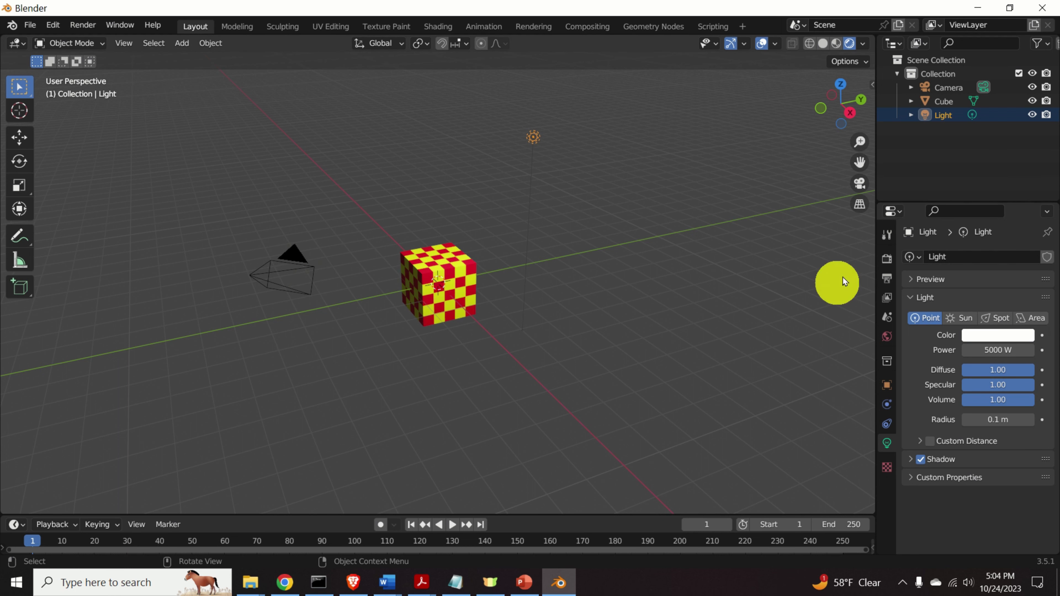
Lock Camera to View, dolly the camera back from the cube, then exit camera view
{"action": "left_click", "coordinate": [861, 185]}
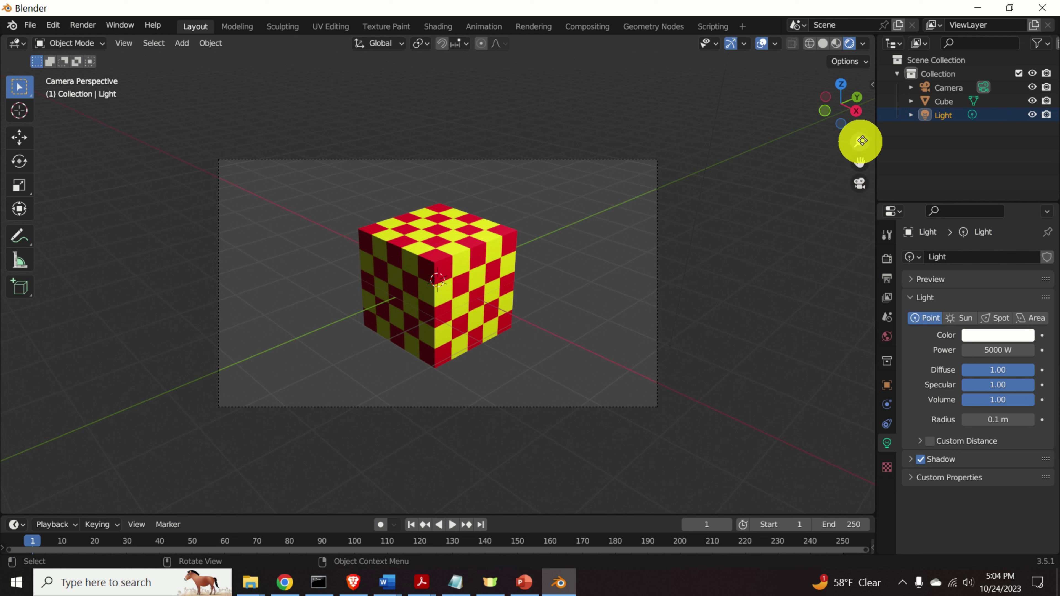
{"action": "left_click", "coordinate": [872, 86]}
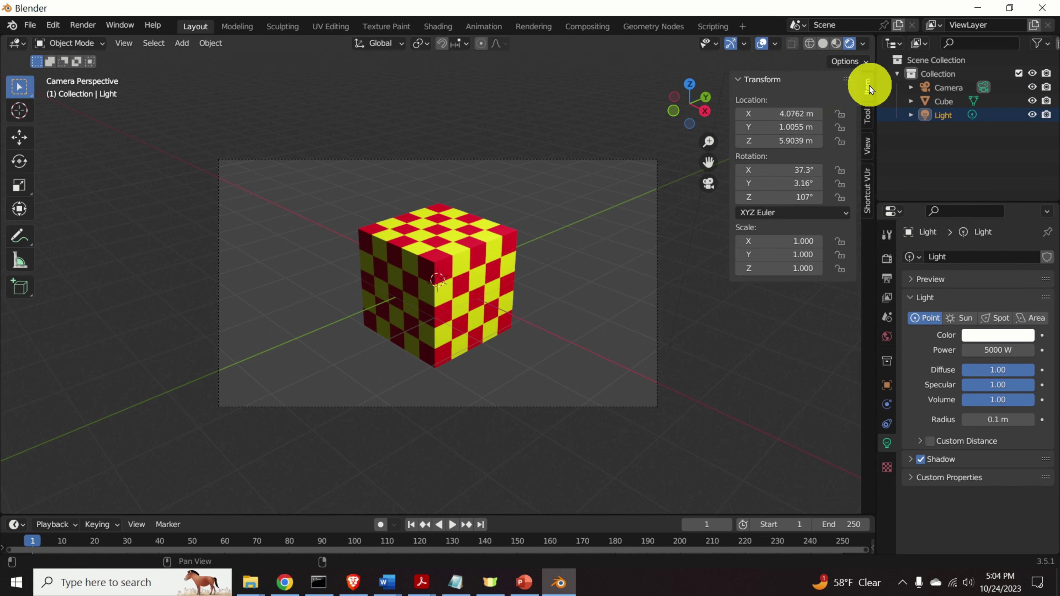
{"action": "left_click", "coordinate": [868, 146]}
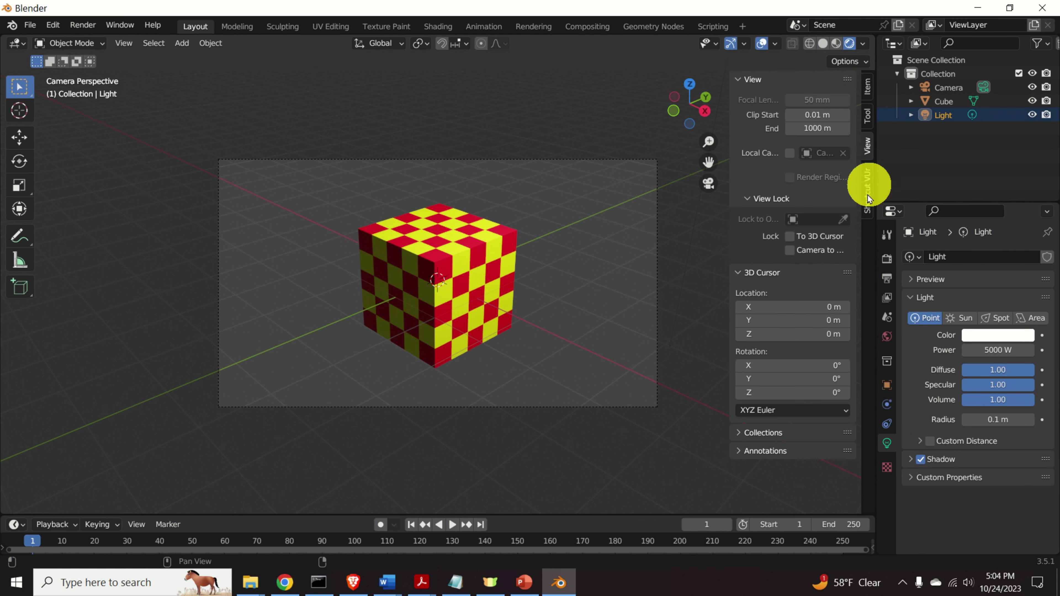
{"action": "left_click", "coordinate": [791, 252]}
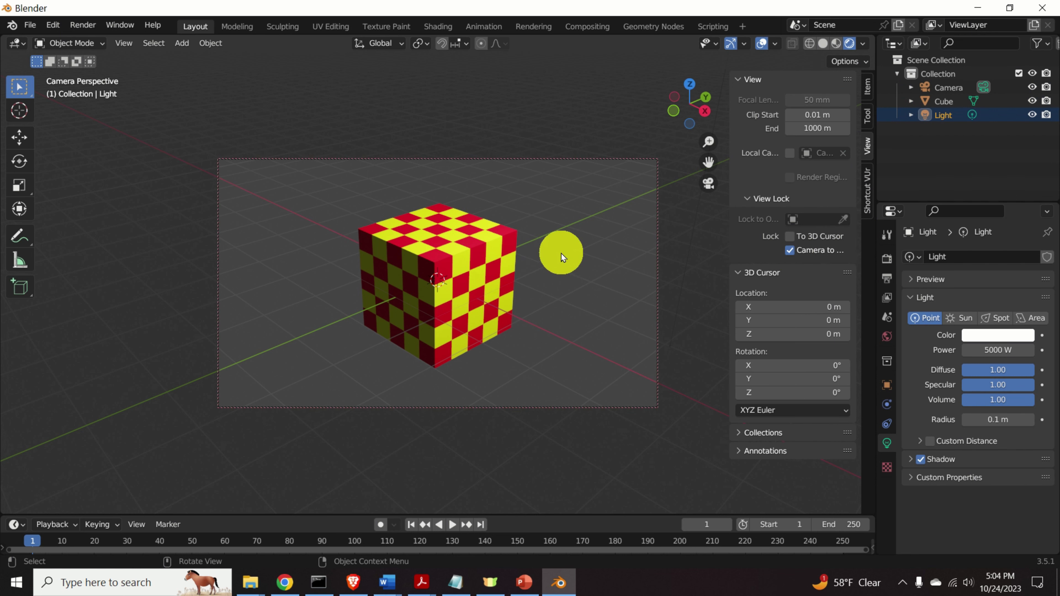
{"action": "scroll", "coordinate": [554, 264], "scroll_direction": "down", "scroll_amount": 5}
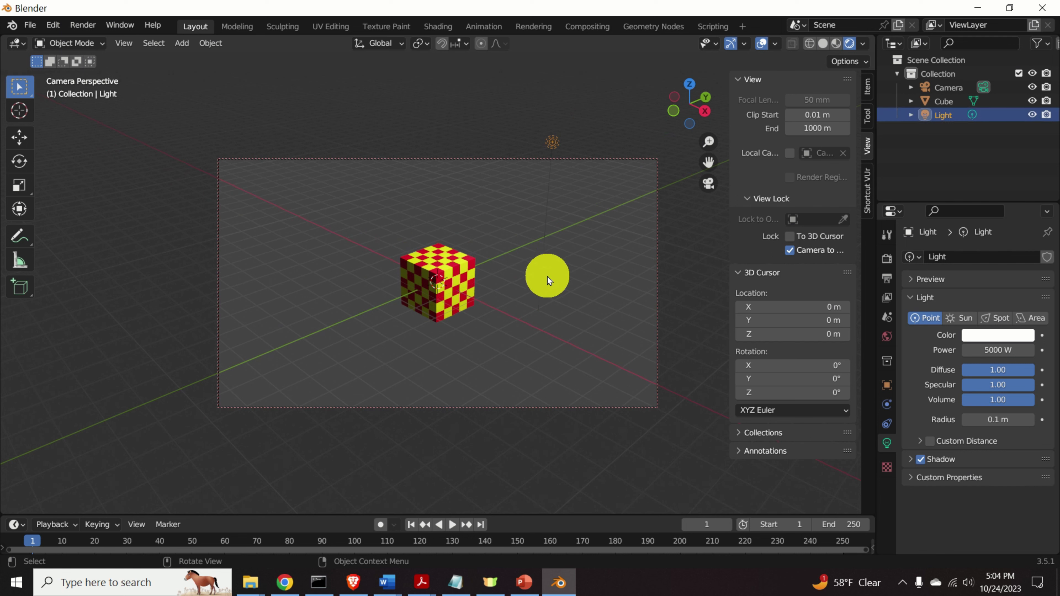
{"action": "left_click", "coordinate": [574, 278]}
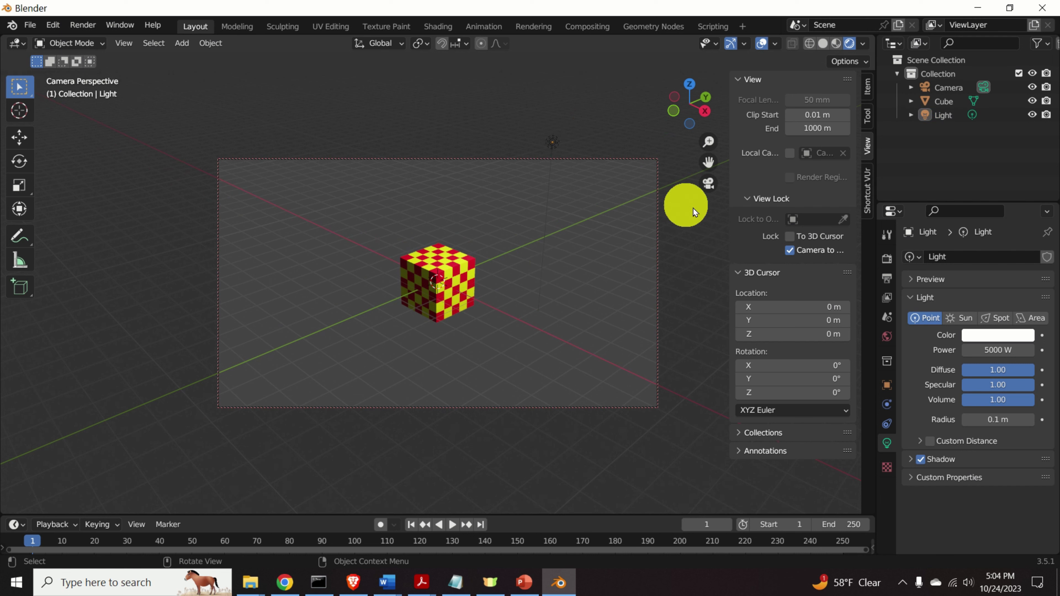
{"action": "left_click", "coordinate": [709, 183]}
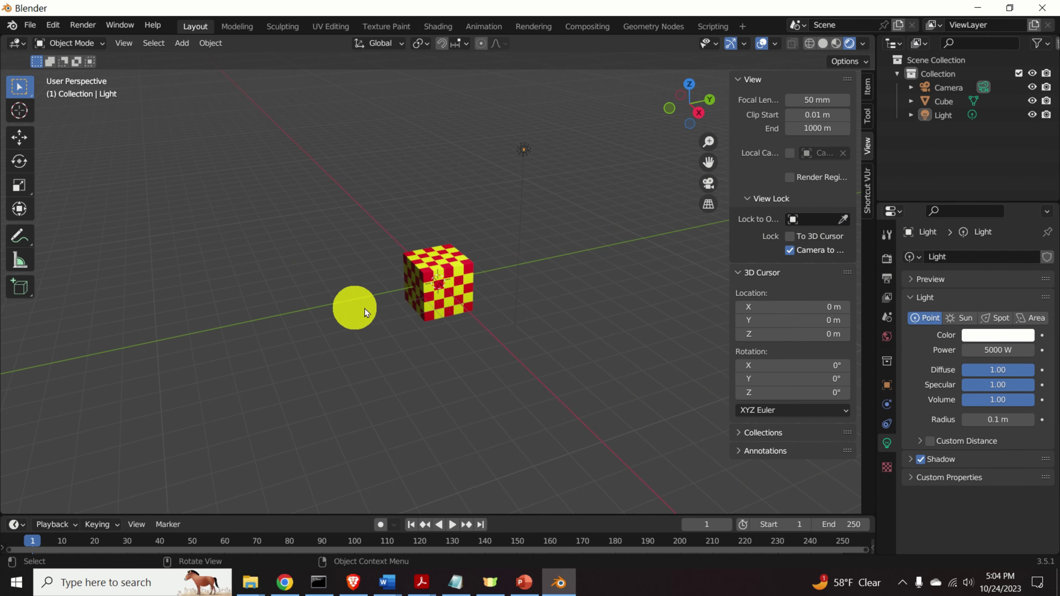
Render a still image of the checkered cube from the camera and close the result
{"action": "left_click", "coordinate": [86, 26]}
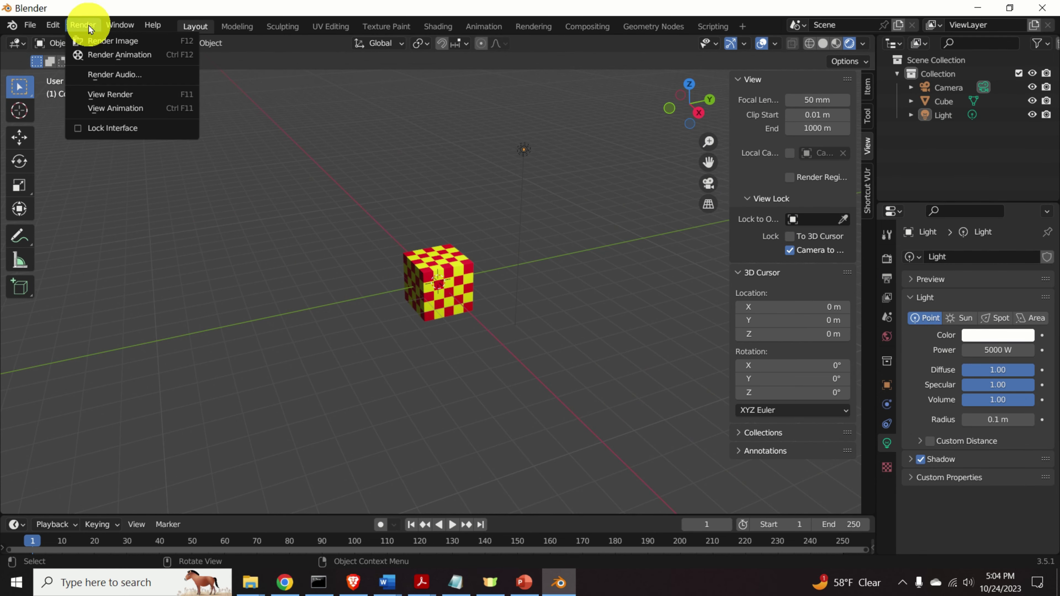
{"action": "left_click", "coordinate": [120, 42]}
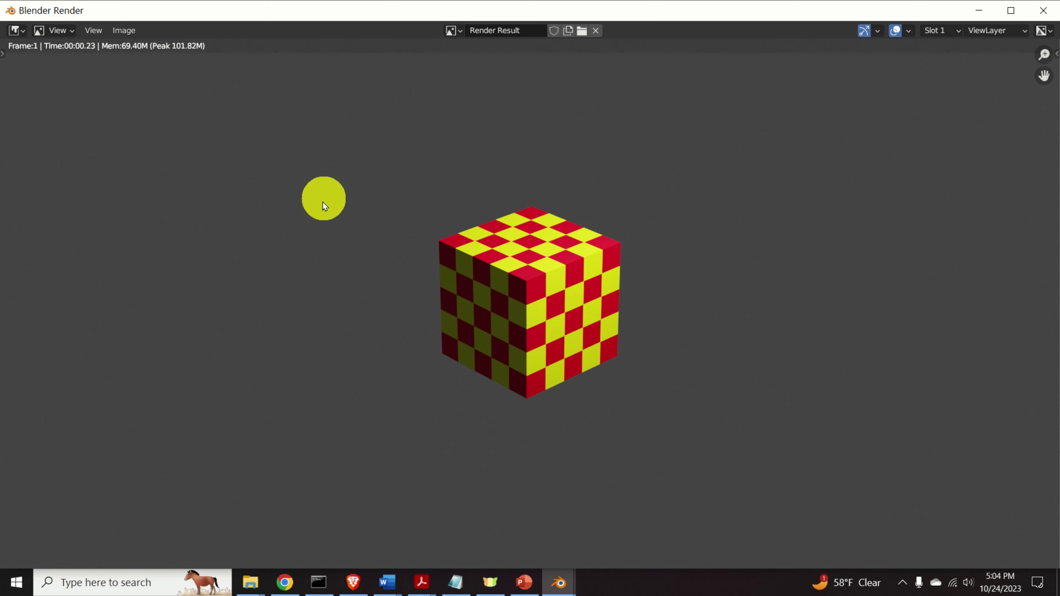
{"action": "key", "text": "Escape"}
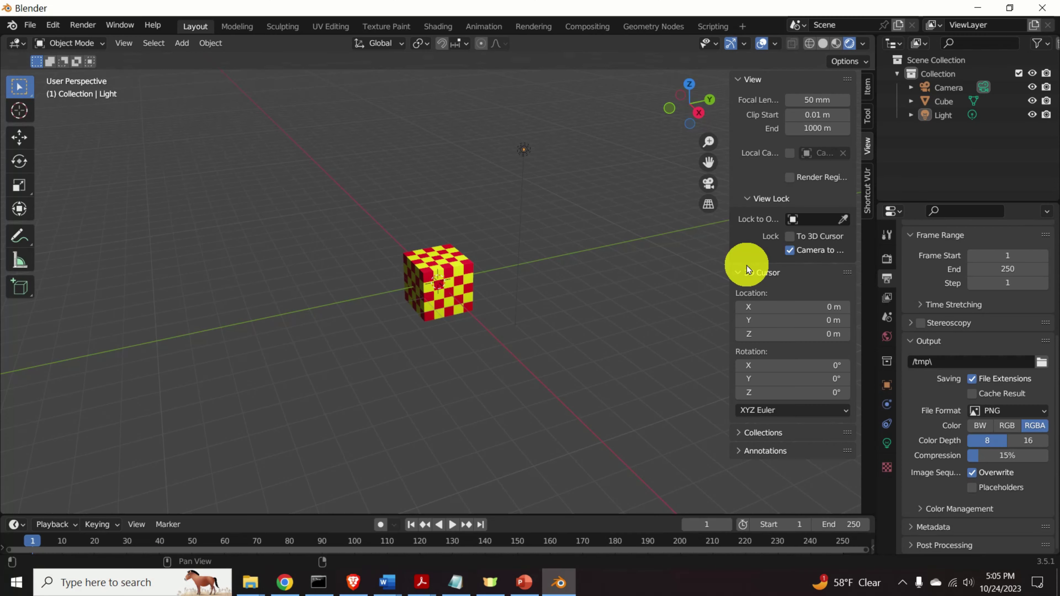
Set the render output path to C:\tmp\image1 and keep PNG as the file format
{"action": "left_click", "coordinate": [1042, 362]}
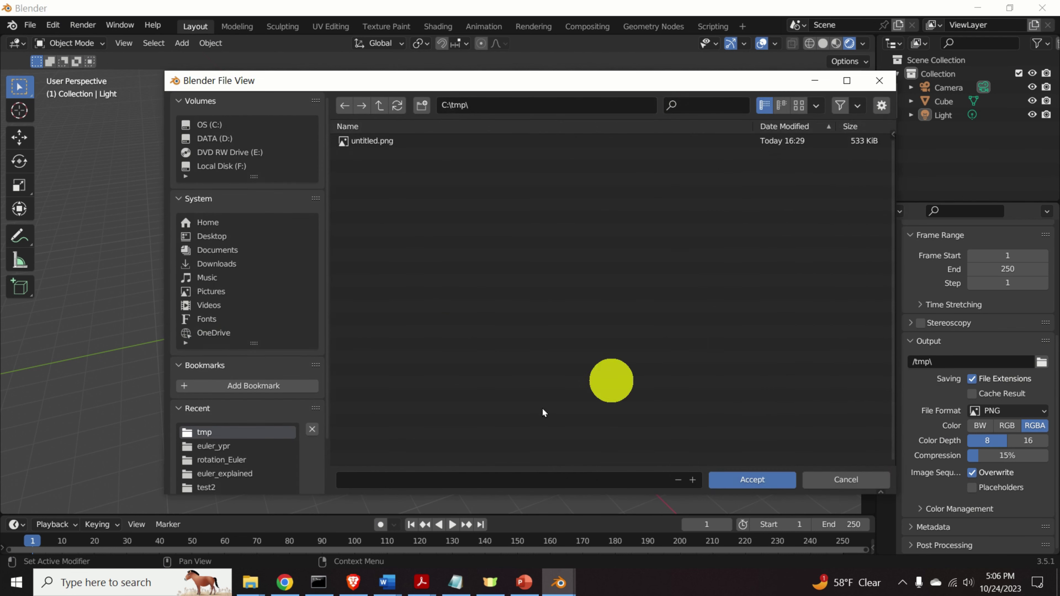
{"action": "left_click", "coordinate": [438, 478]}
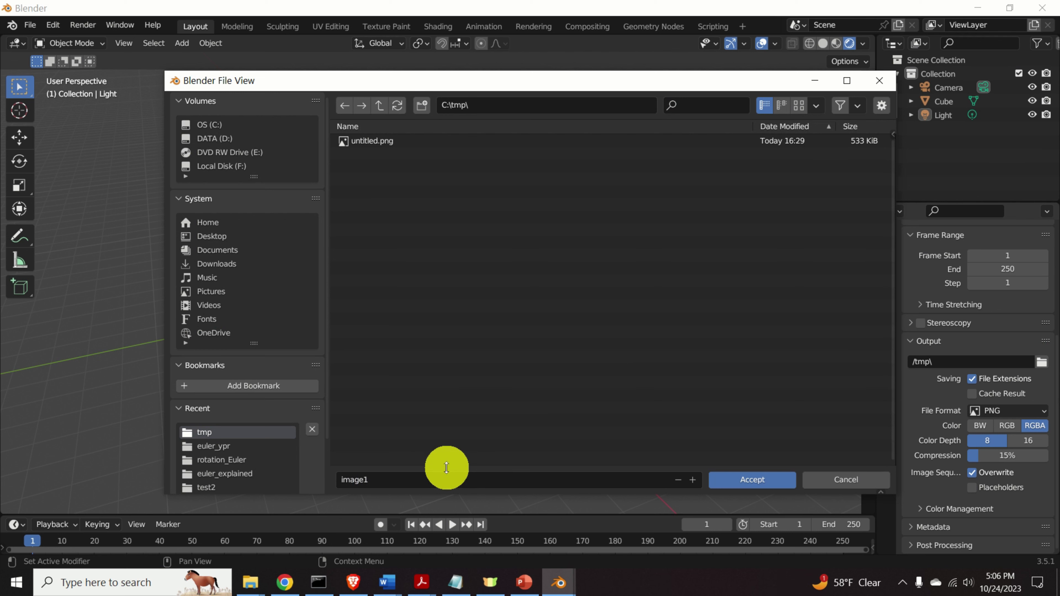
{"action": "left_click", "coordinate": [769, 481]}
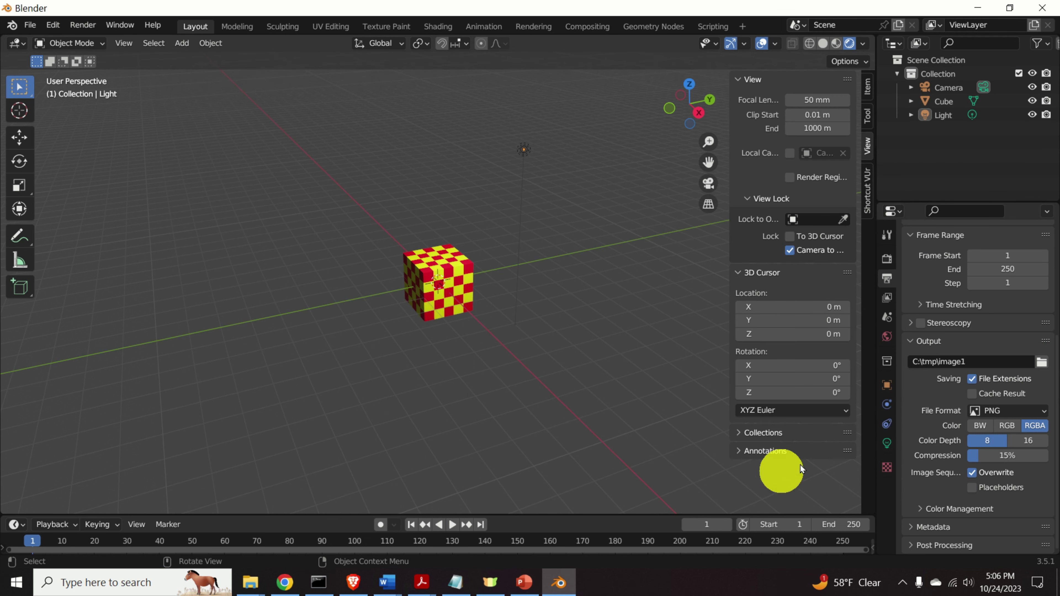
{"action": "left_click", "coordinate": [1038, 414]}
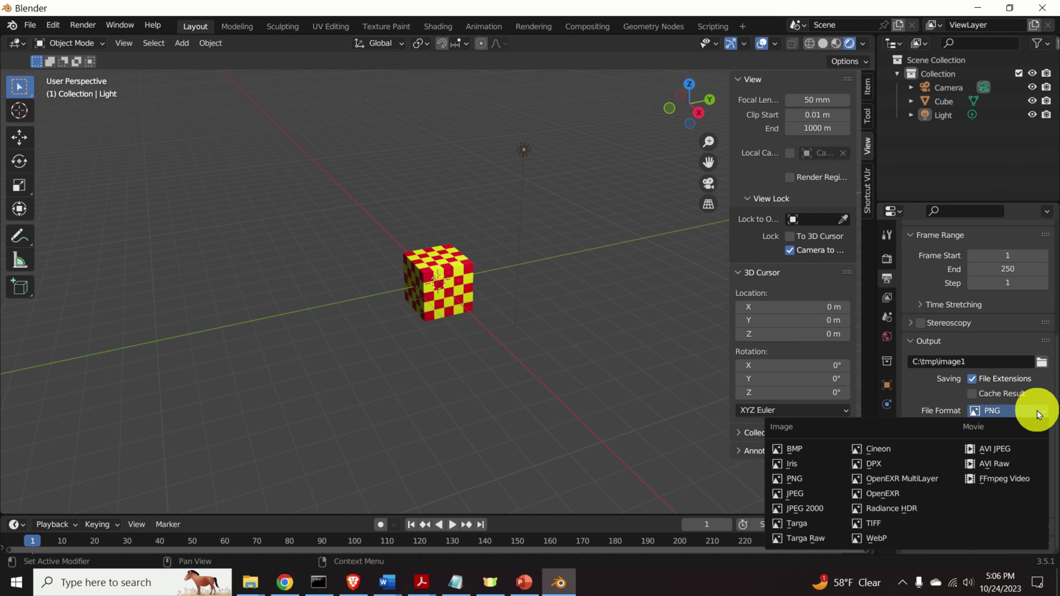
{"action": "left_click", "coordinate": [797, 479]}
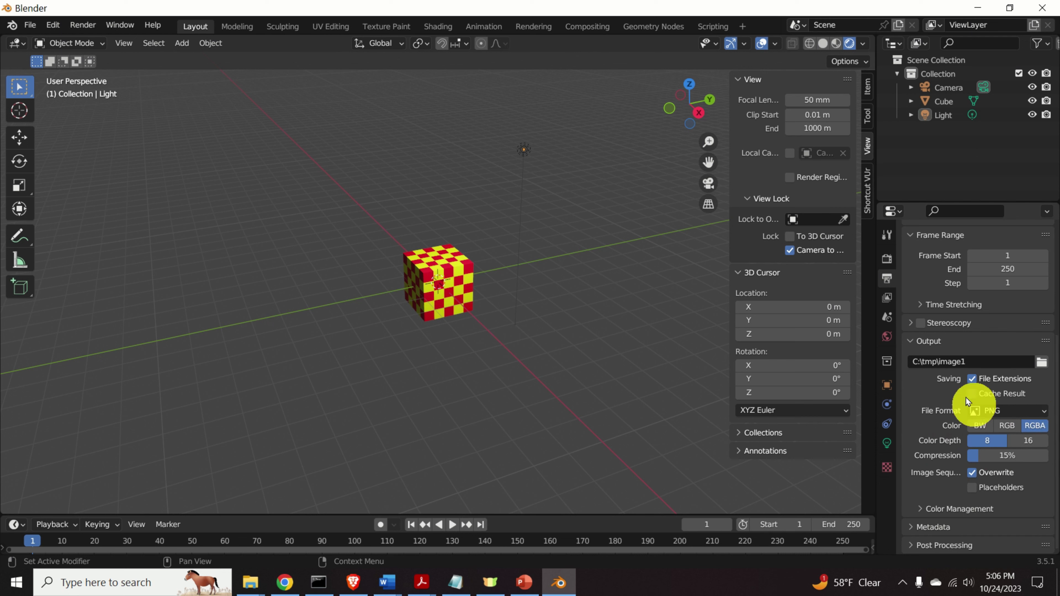
Switch the render engine from Eevee to Cycles and lower Max Samples from 4096 to 1000
{"action": "left_click", "coordinate": [888, 263]}
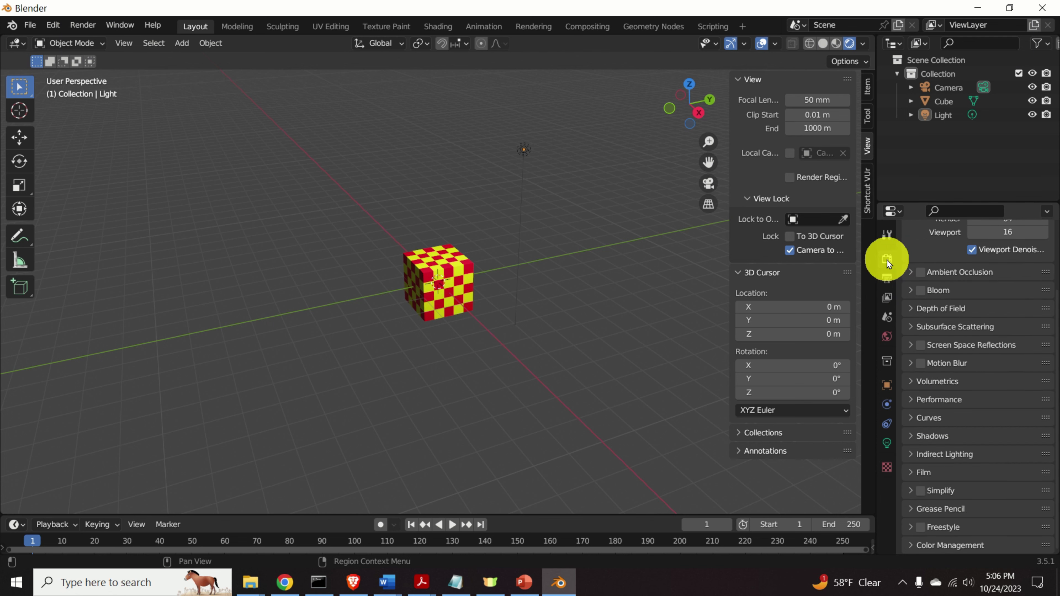
{"action": "scroll", "coordinate": [989, 326], "scroll_direction": "up", "scroll_amount": 4}
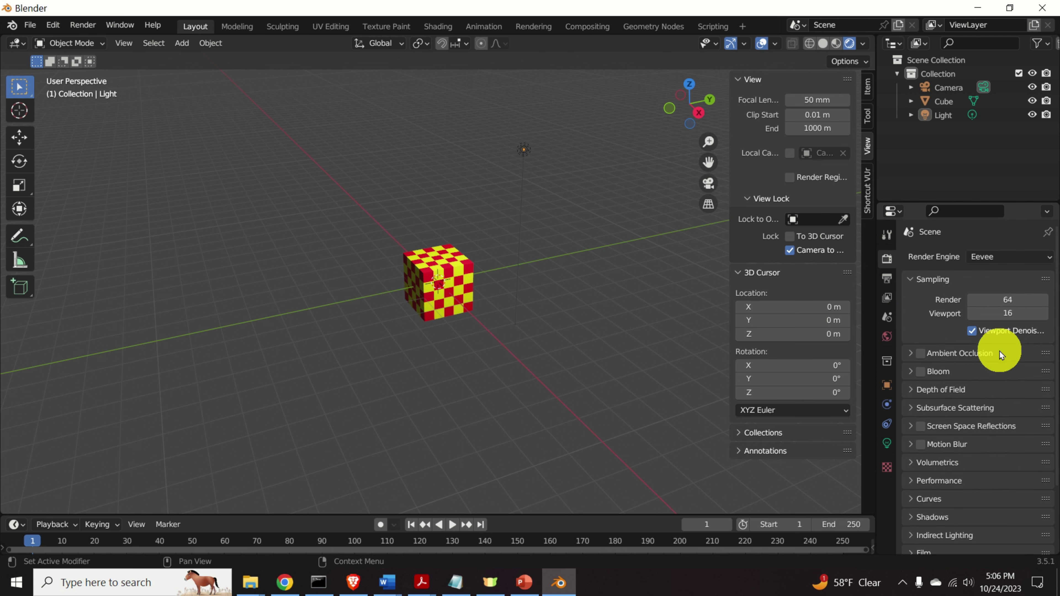
{"action": "left_click", "coordinate": [1048, 260]}
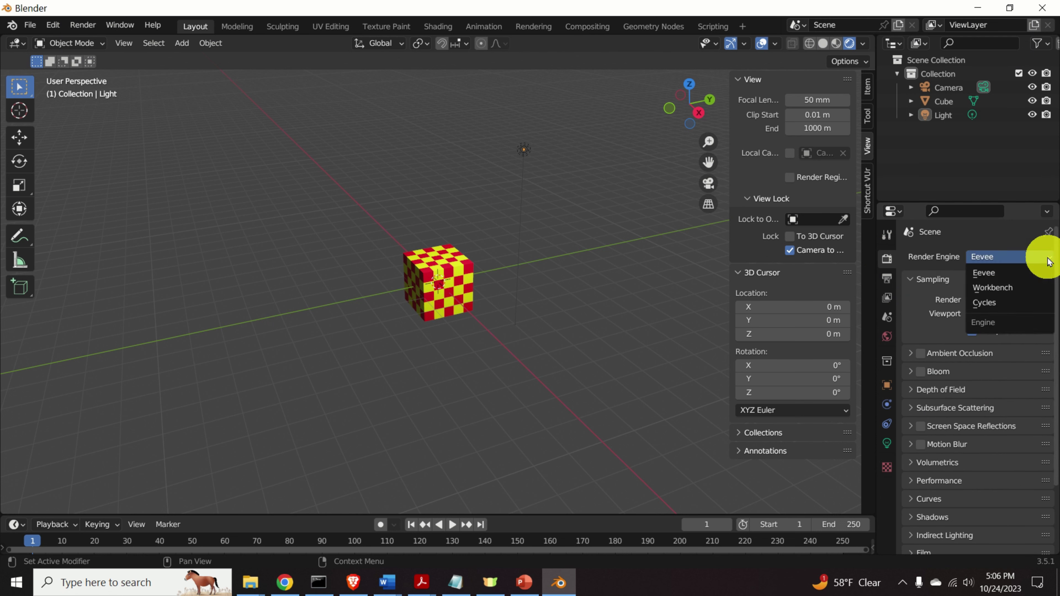
{"action": "left_click", "coordinate": [1015, 302]}
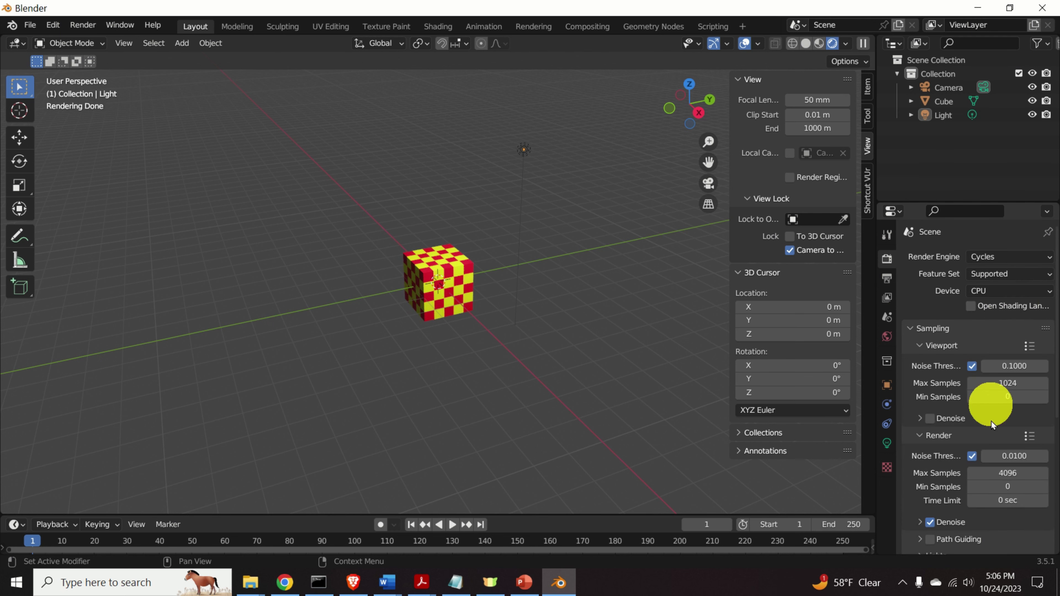
{"action": "left_click", "coordinate": [1019, 474]}
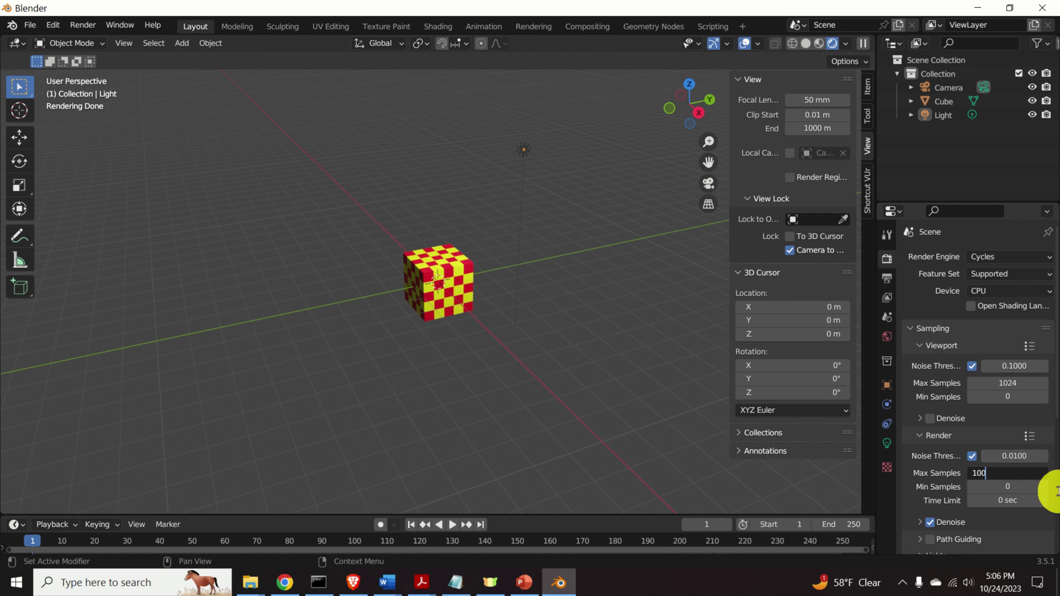
{"action": "key", "text": "Return"}
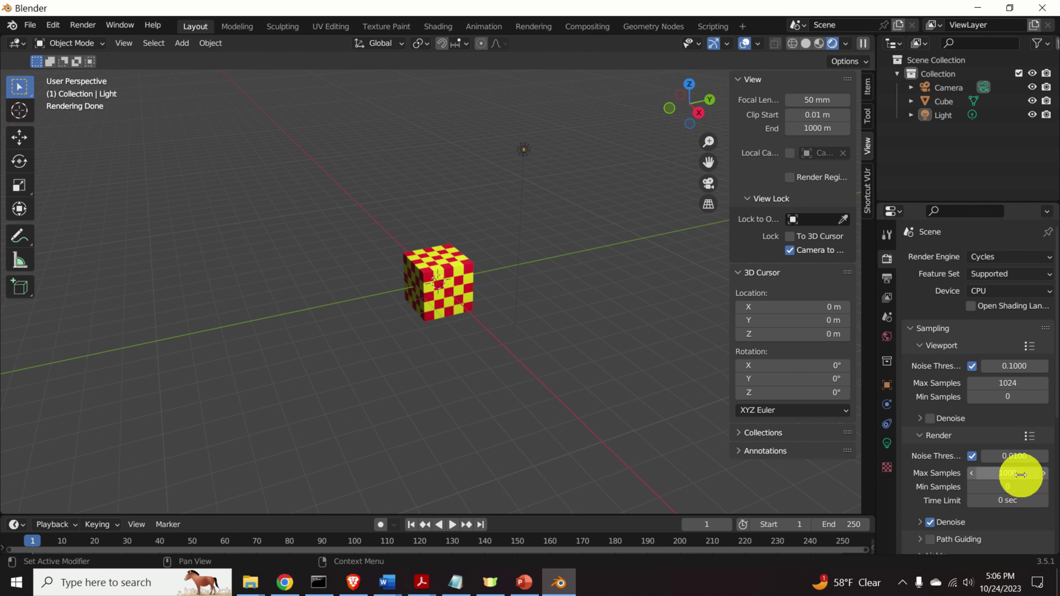
{"action": "mouse_move", "coordinate": [1020, 473]}
{"action": "left_mouse_down"}
{"action": "mouse_move", "coordinate": [378, 445]}
{"action": "mouse_move", "coordinate": [615, 331]}
{"action": "mouse_move", "coordinate": [1009, 475]}
{"action": "left_mouse_up"}
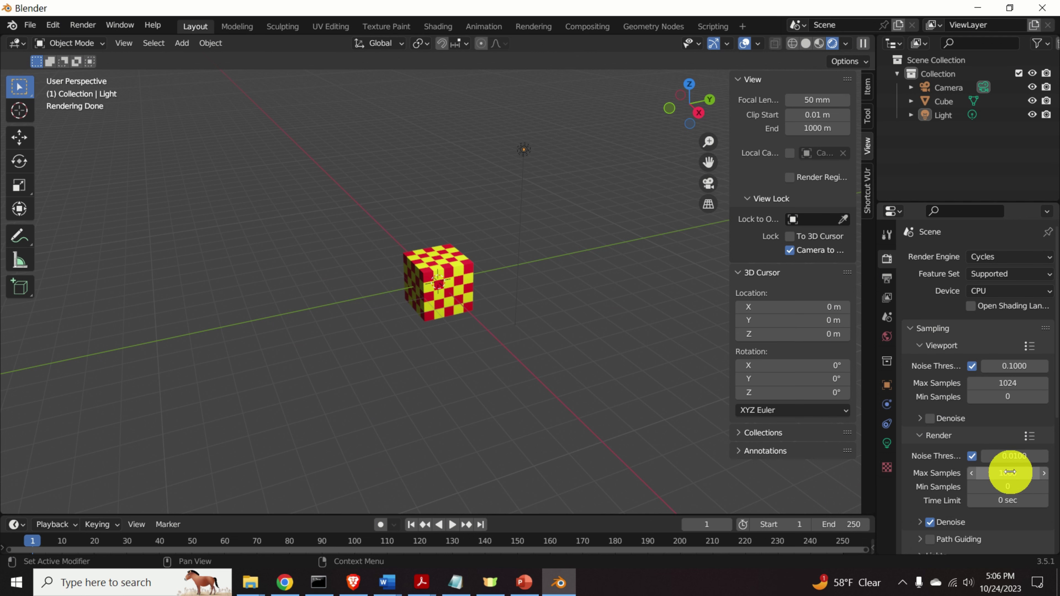
{"action": "scroll", "coordinate": [1000, 478], "scroll_direction": "down", "scroll_amount": 8}
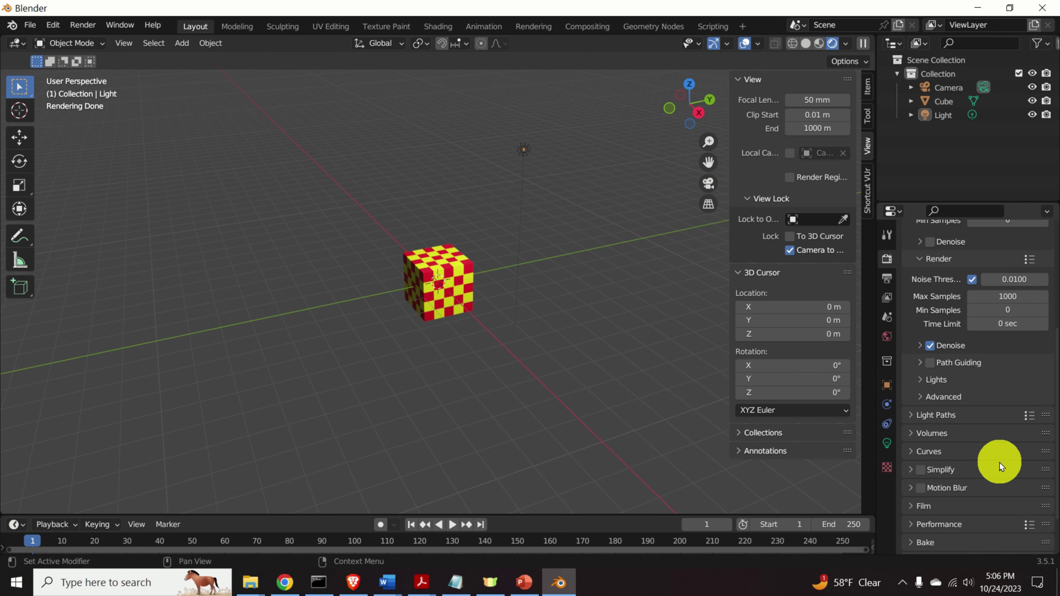
Turn on Transparent in the Film settings of Render Properties
{"action": "scroll", "coordinate": [999, 463], "scroll_direction": "down", "scroll_amount": 3}
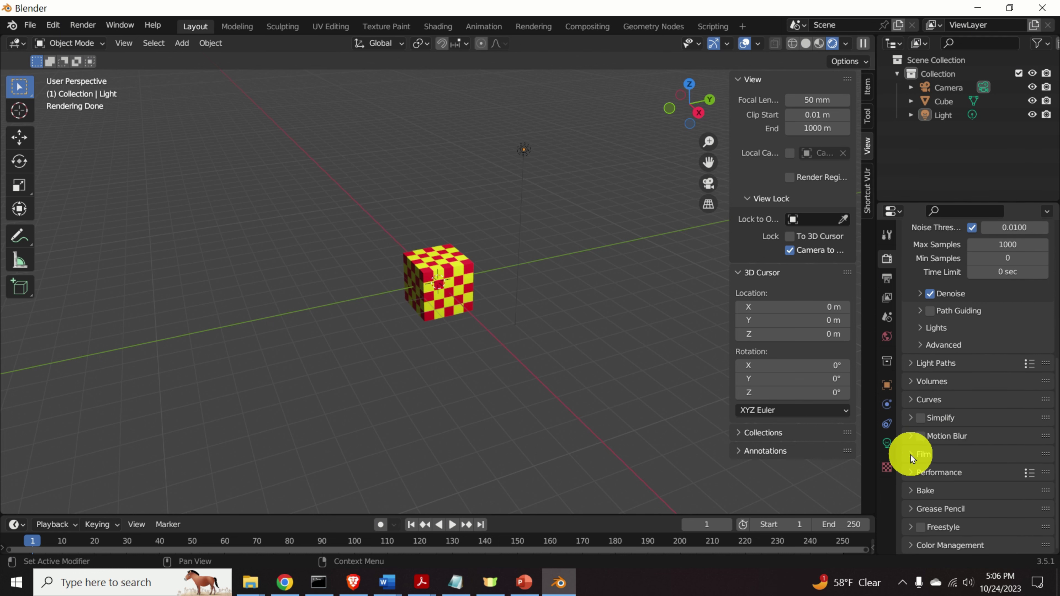
{"action": "left_click", "coordinate": [924, 455]}
{"action": "scroll", "coordinate": [1011, 485], "scroll_direction": "down", "scroll_amount": 3}
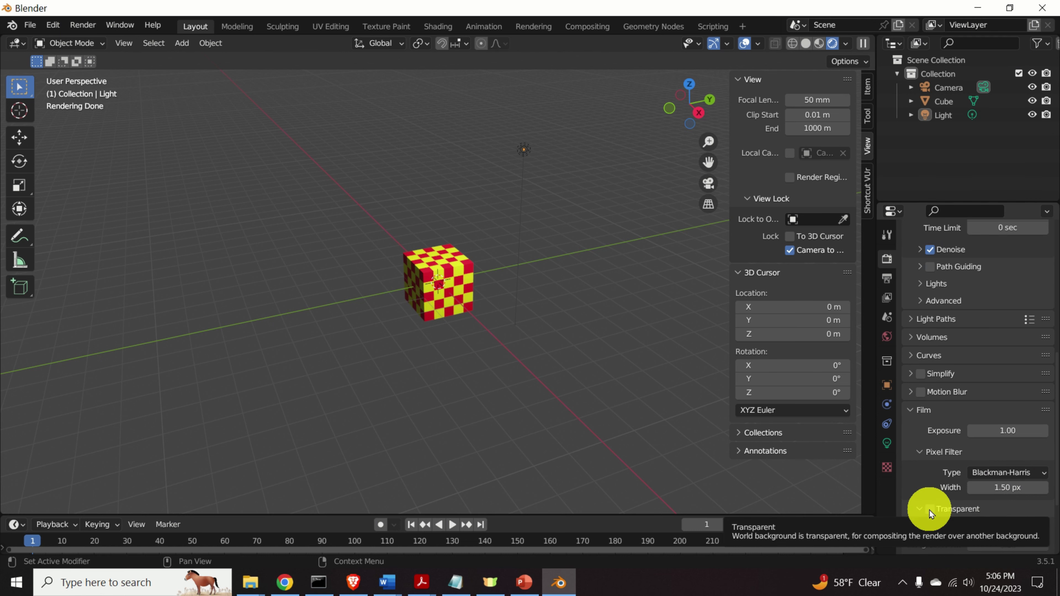
{"action": "left_click", "coordinate": [938, 513]}
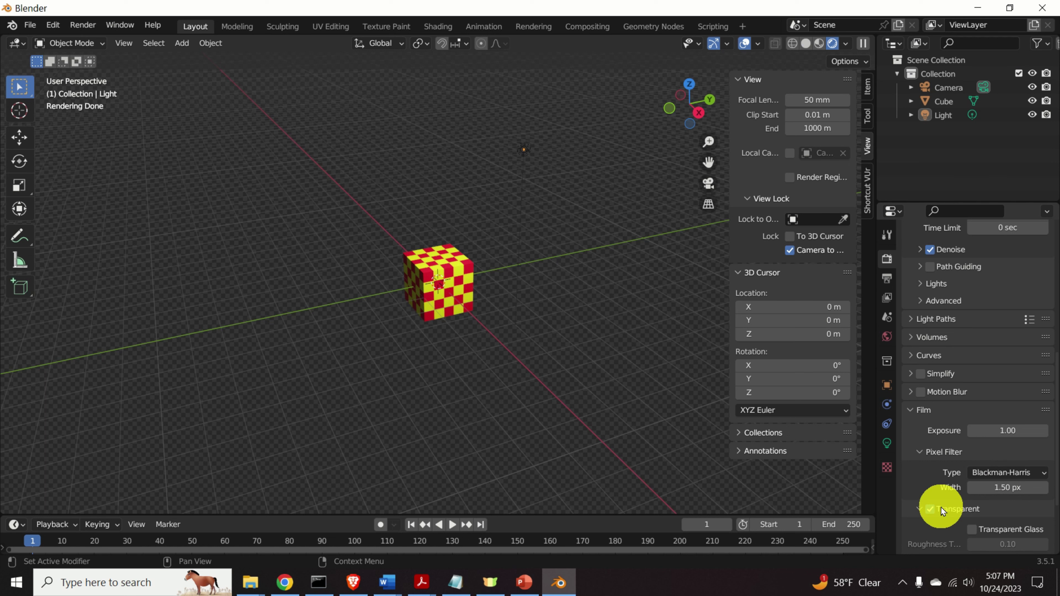
Render the cube again over a transparent background and close the render window
{"action": "left_click", "coordinate": [84, 26]}
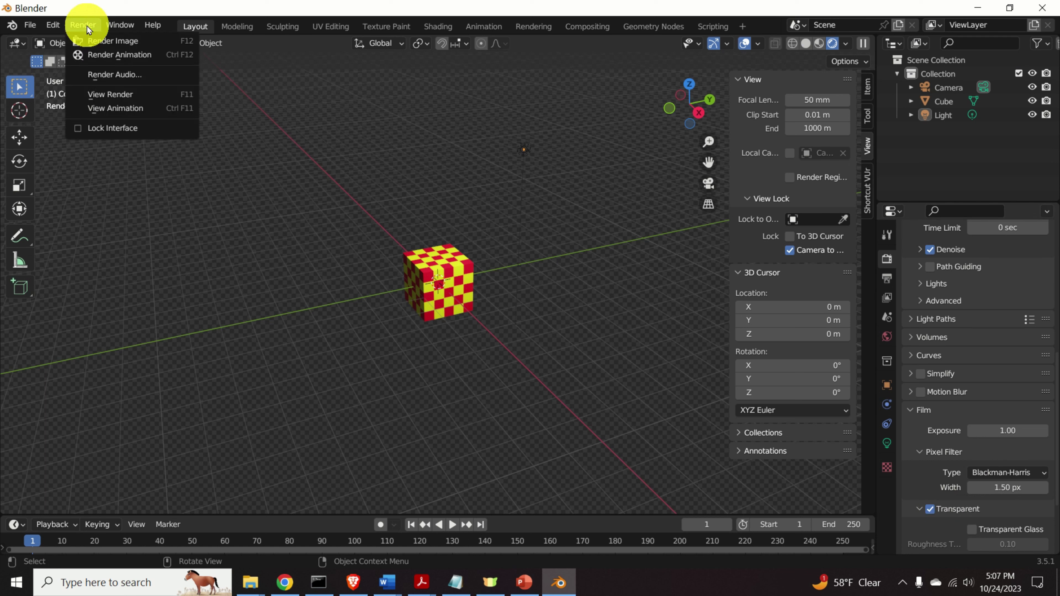
{"action": "left_click", "coordinate": [118, 43]}
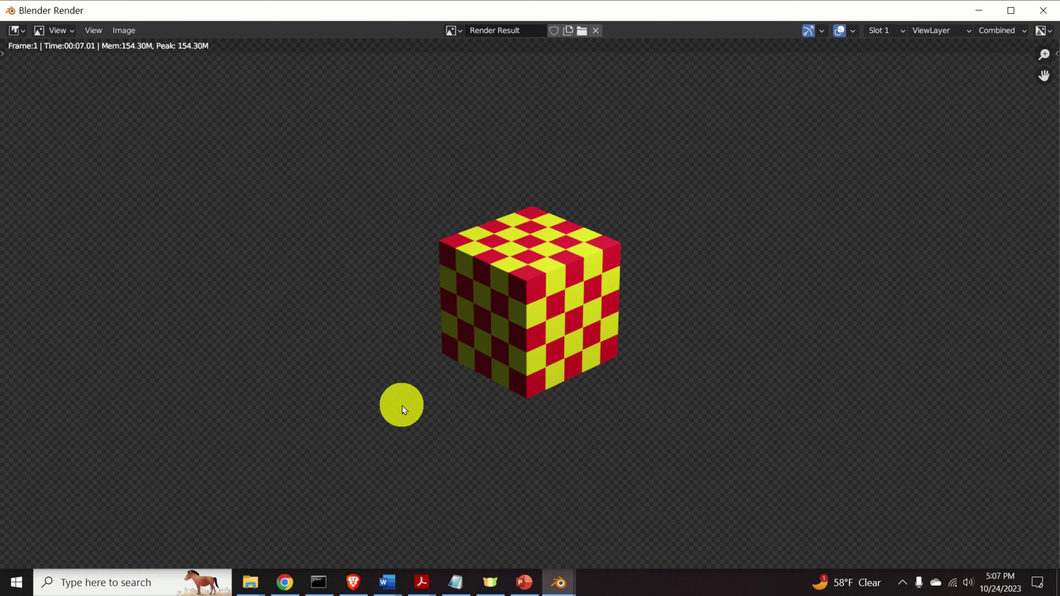
{"action": "left_click", "coordinate": [1046, 12]}
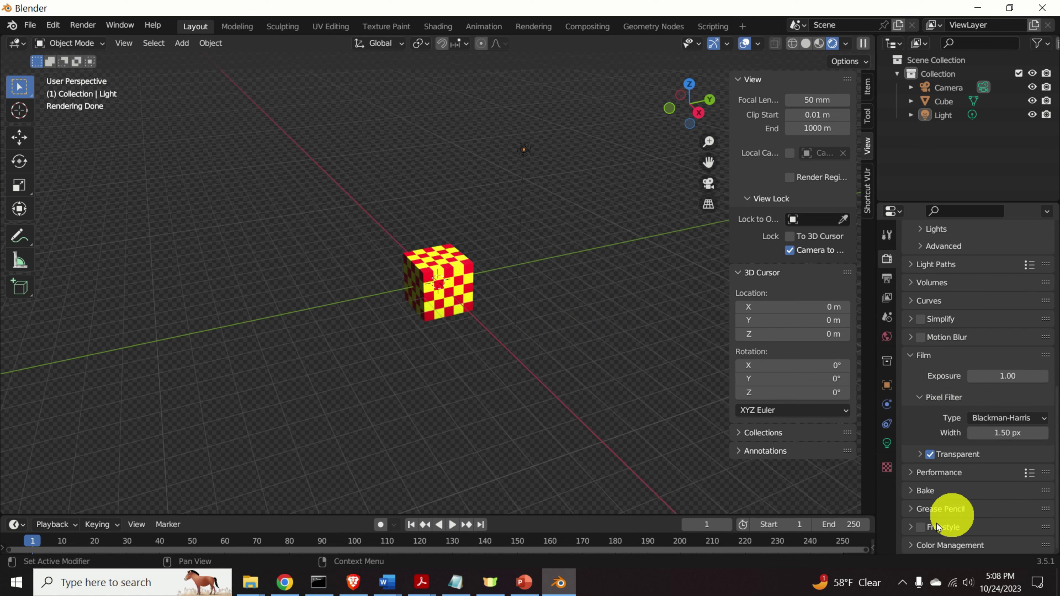
Set the Color Management view transform to Standard
{"action": "left_click", "coordinate": [914, 543]}
{"action": "scroll", "coordinate": [947, 504], "scroll_direction": "down", "scroll_amount": 5}
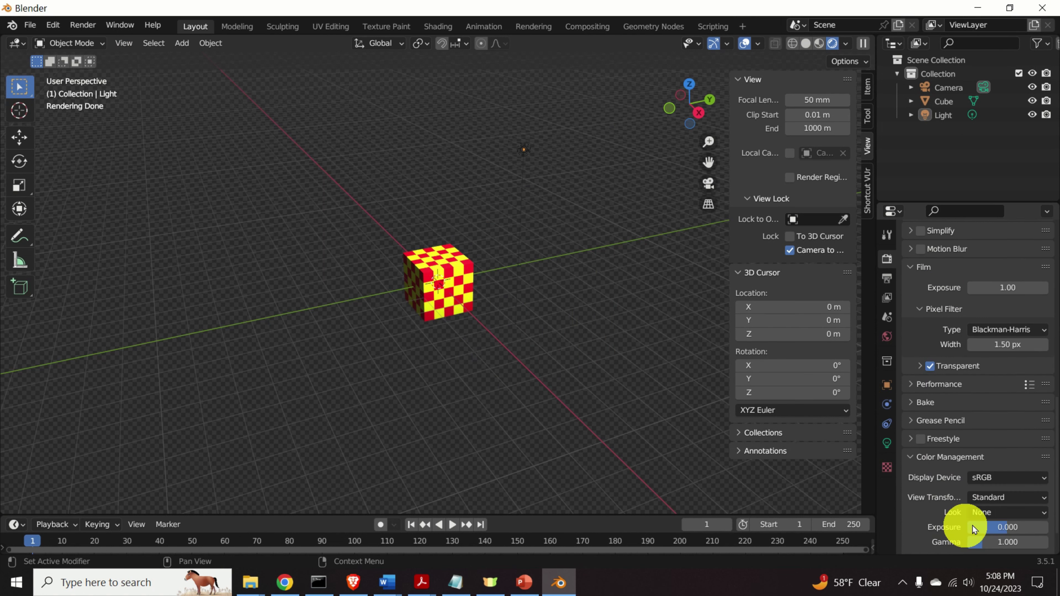
{"action": "left_click", "coordinate": [1034, 499]}
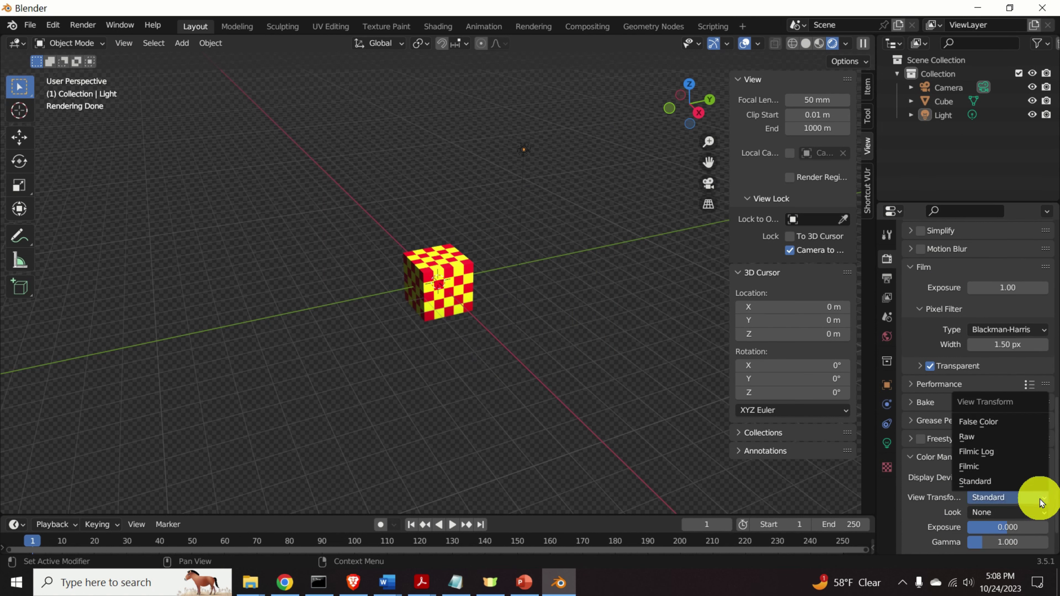
{"action": "left_click", "coordinate": [997, 481]}
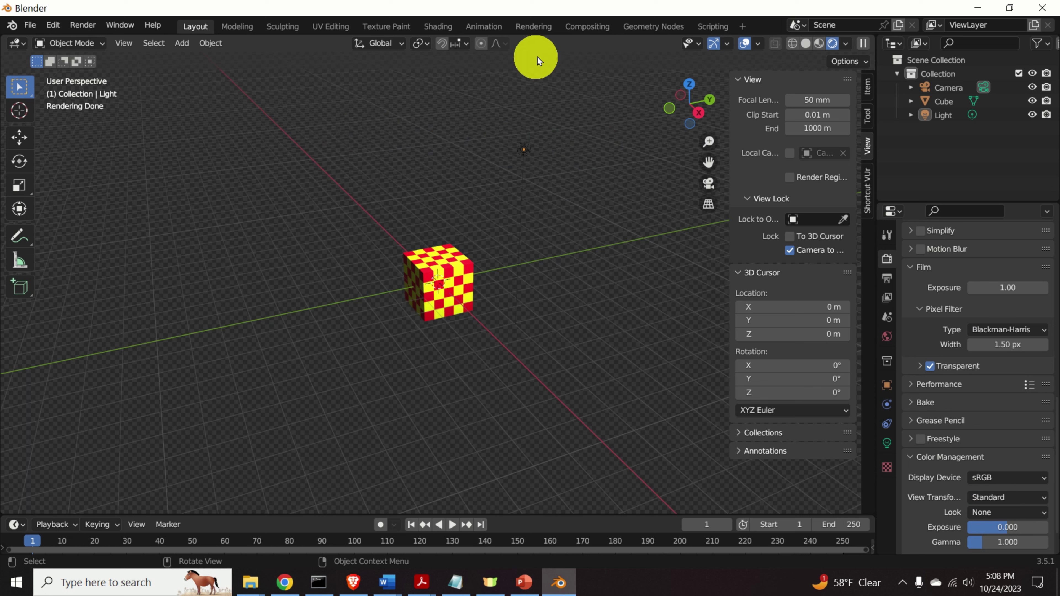
Enable Use Nodes in the Compositing workspace and add an Alpha Over node
{"action": "left_click", "coordinate": [605, 31]}
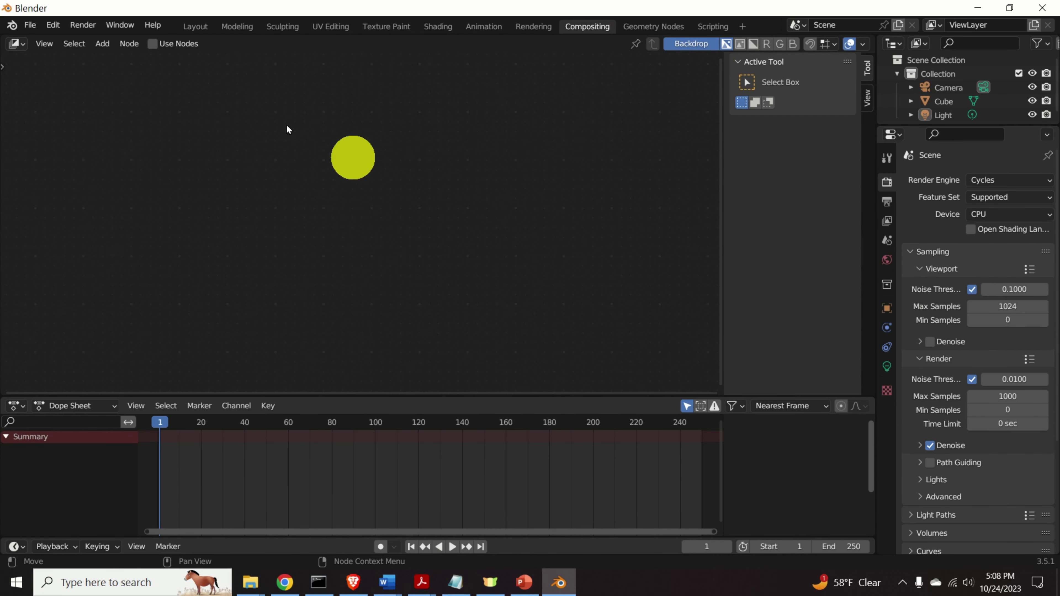
{"action": "left_click", "coordinate": [154, 43]}
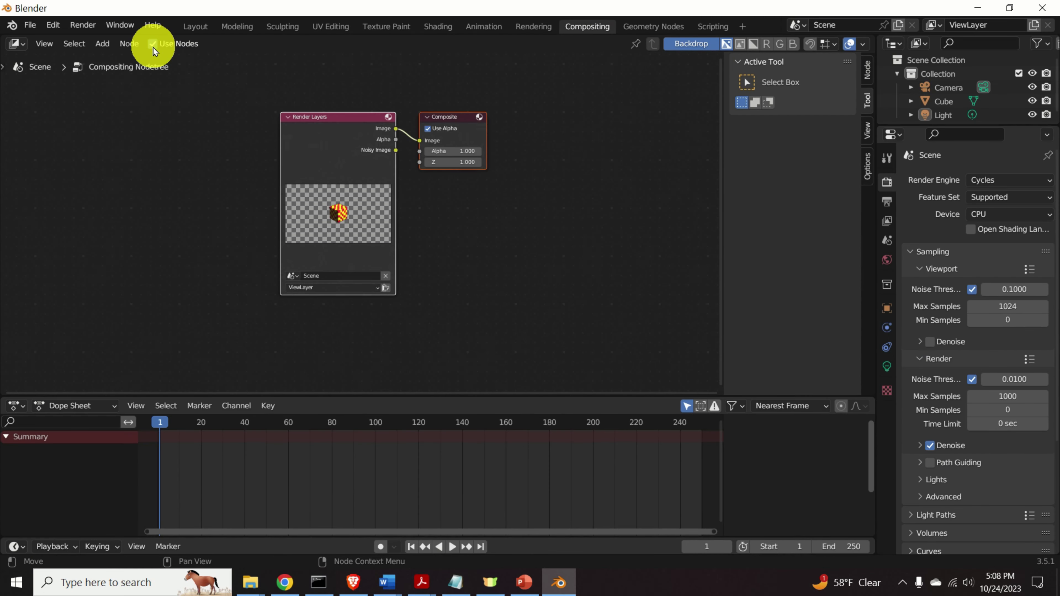
{"action": "left_click", "coordinate": [106, 49]}
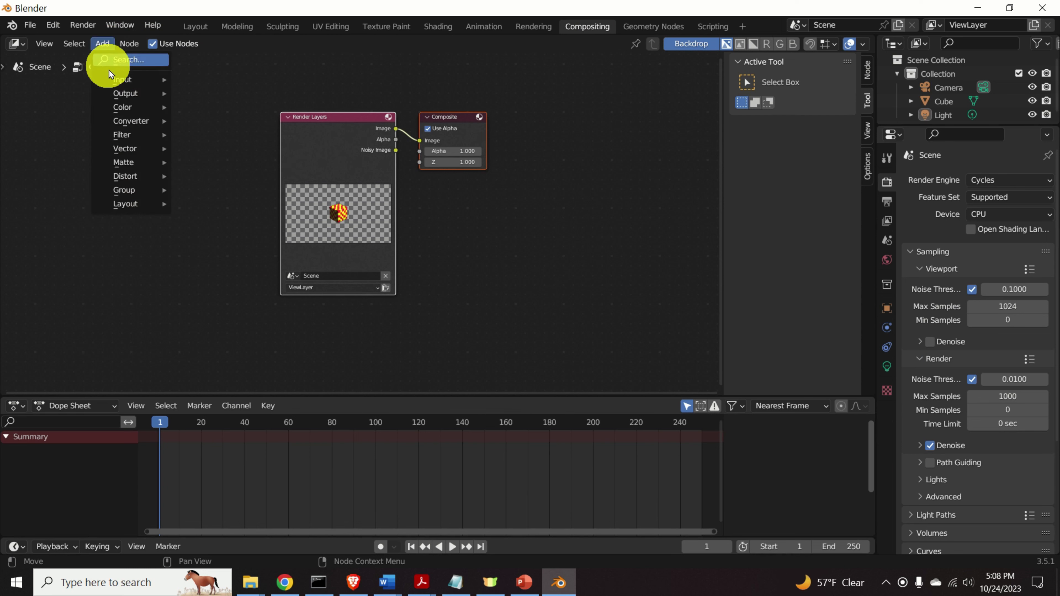
{"action": "mouse_move", "coordinate": [124, 109]}
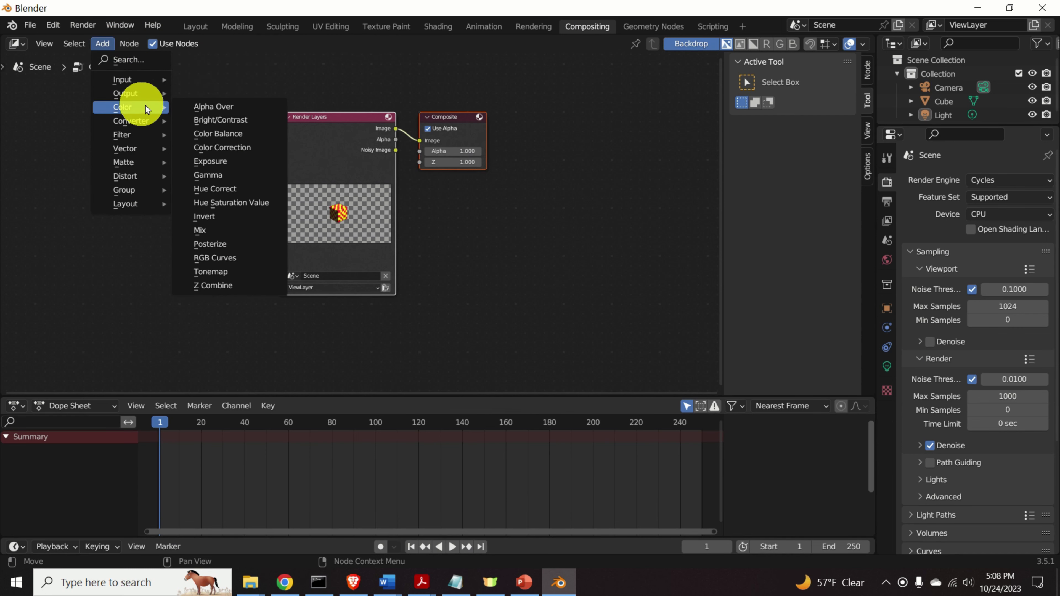
{"action": "left_click", "coordinate": [205, 112]}
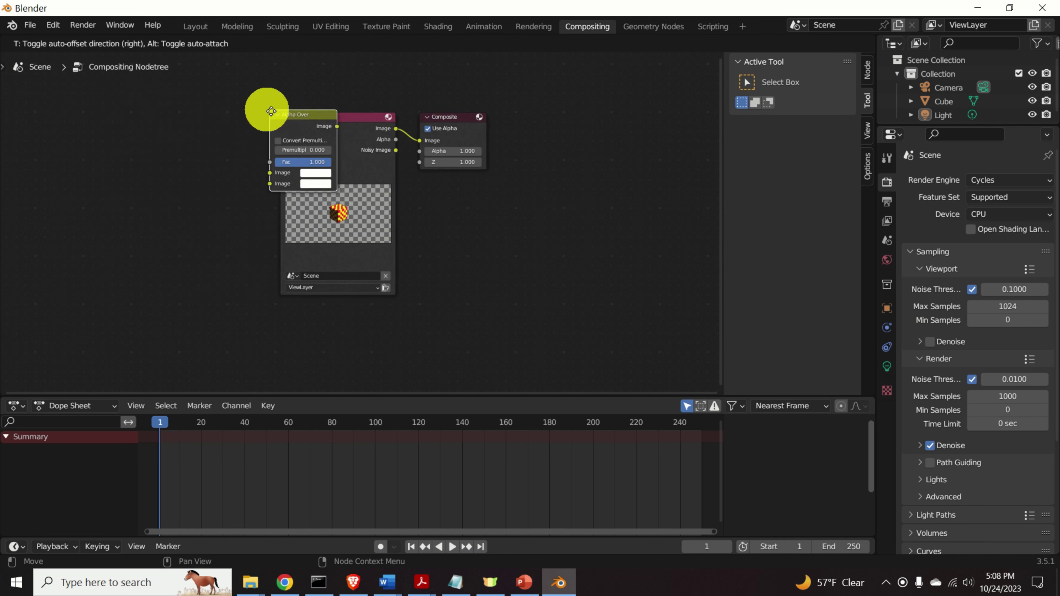
{"action": "left_click", "coordinate": [477, 225]}
Insert the Alpha Over node into the Render Layers-to-Composite link
{"action": "left_click_drag", "start_coordinate": [466, 138], "coordinate": [574, 142]}
{"action": "scroll", "coordinate": [508, 179], "scroll_direction": "up", "scroll_amount": 3}
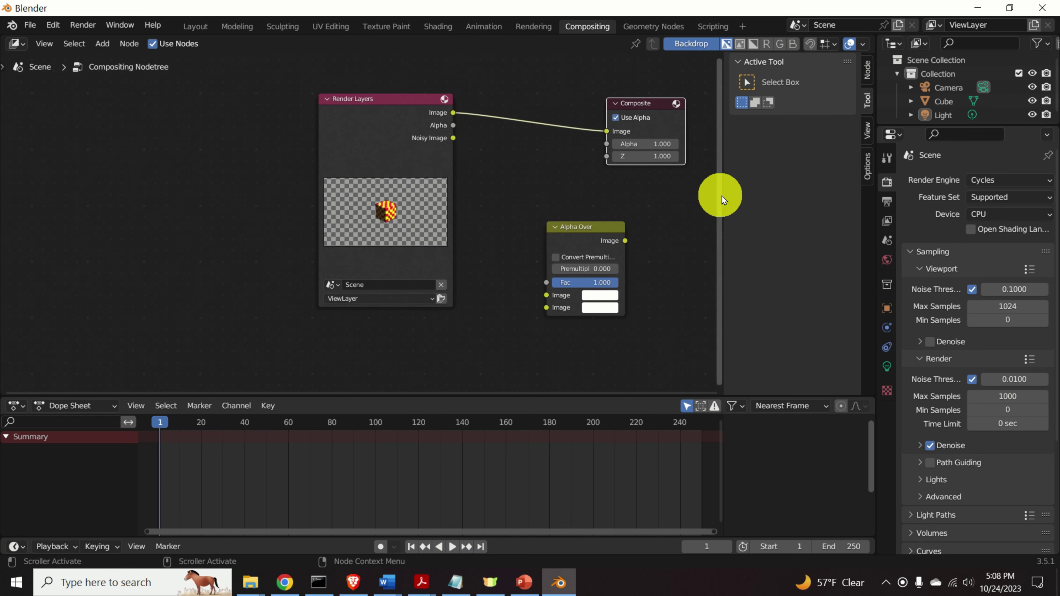
{"action": "left_click_drag", "start_coordinate": [720, 197], "coordinate": [770, 180]}
{"action": "scroll", "coordinate": [768, 178], "scroll_direction": "up", "scroll_amount": 1}
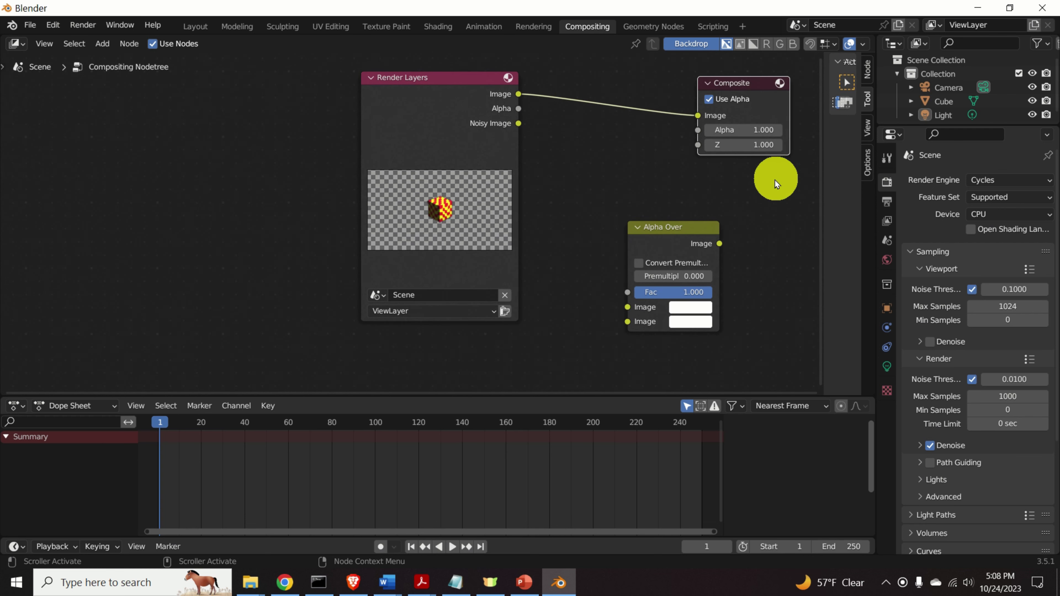
{"action": "left_click_drag", "start_coordinate": [688, 226], "coordinate": [610, 90]}
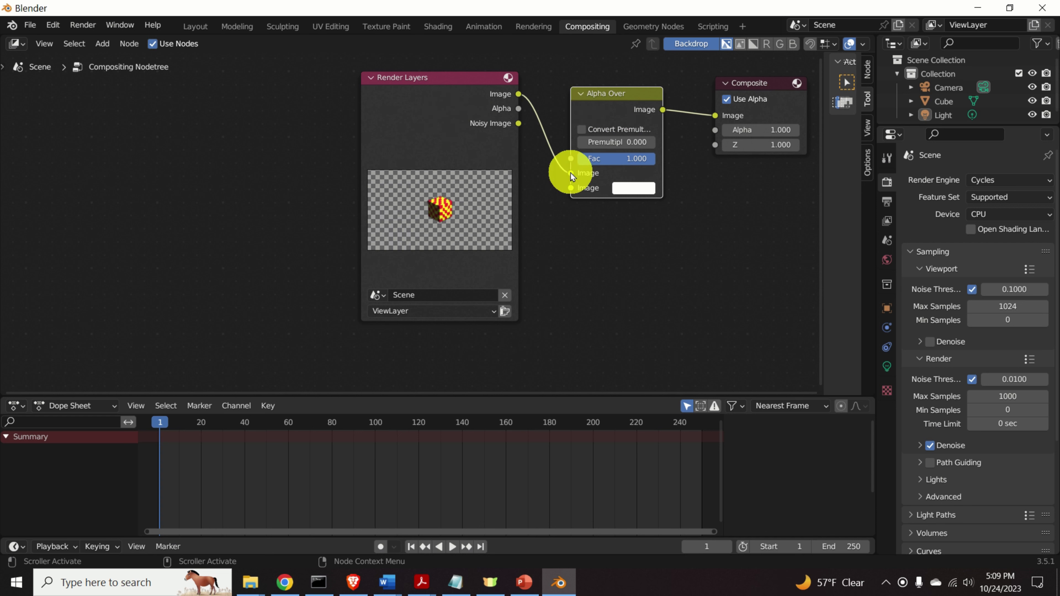
Feed the render into Alpha Over's second image input and set Premultiply to 1
{"action": "left_click_drag", "start_coordinate": [571, 173], "coordinate": [569, 187]}
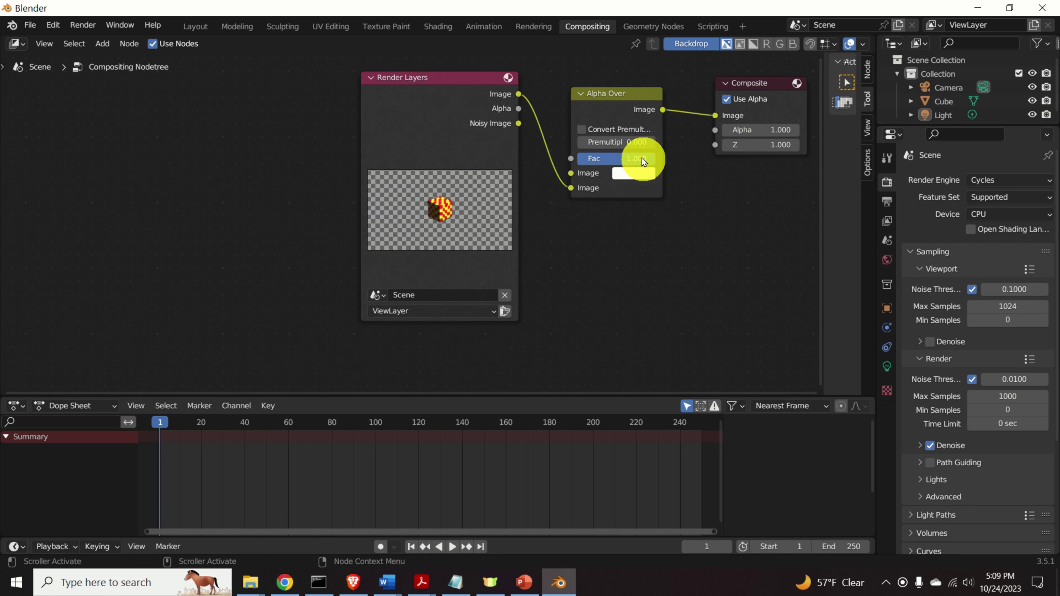
{"action": "double_click", "coordinate": [610, 142]}
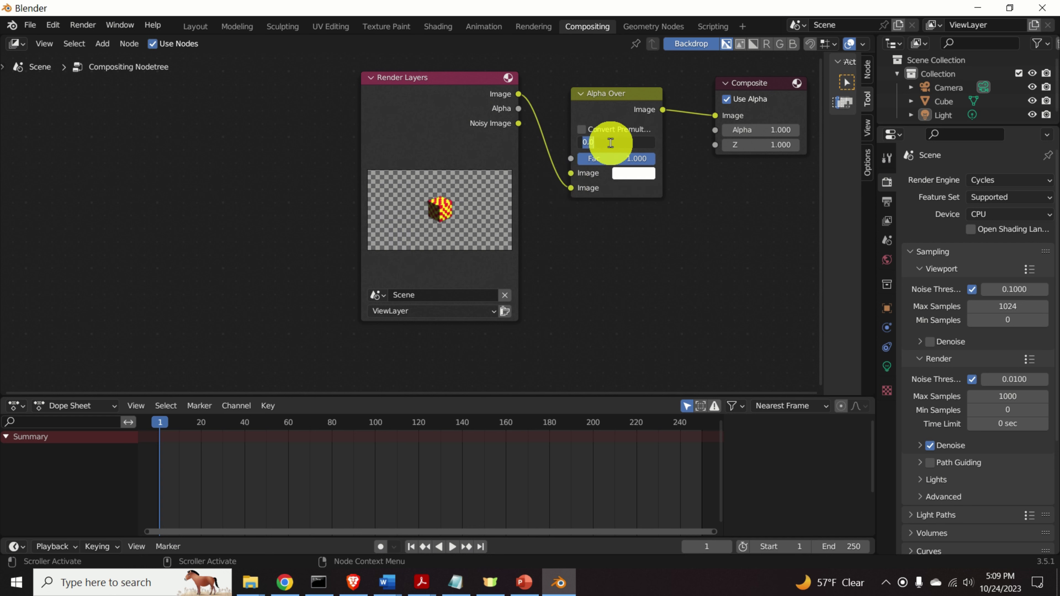
{"action": "type", "text": "1"}
{"action": "key", "text": "Return"}
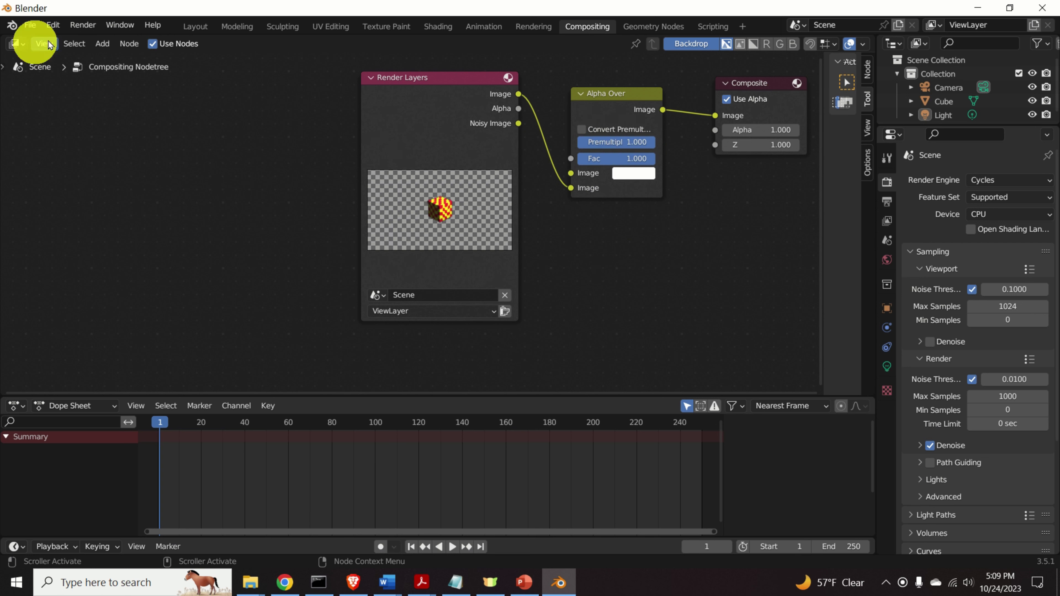
Render the current frame so the checkered cube appears over solid white
{"action": "left_click", "coordinate": [84, 28]}
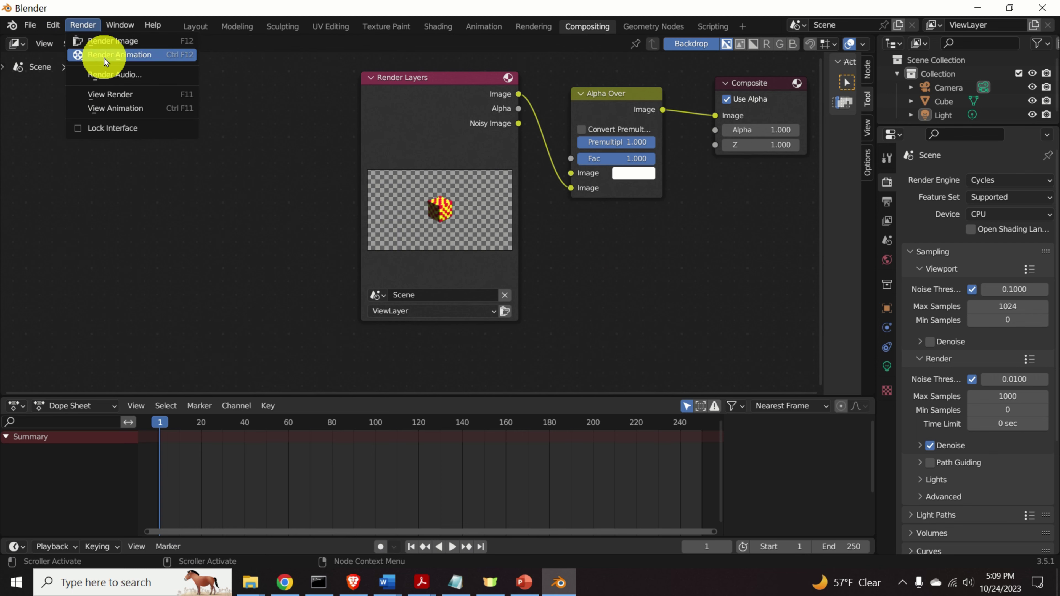
{"action": "left_click", "coordinate": [111, 40]}
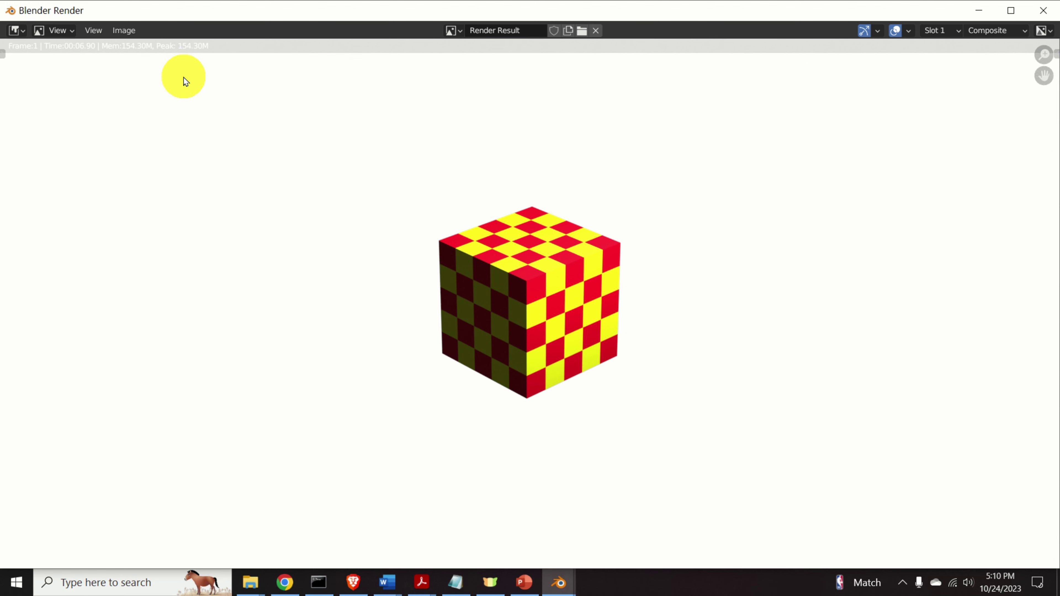
Save the composited render as image1.png in C:\tmp
{"action": "left_click", "coordinate": [132, 32]}
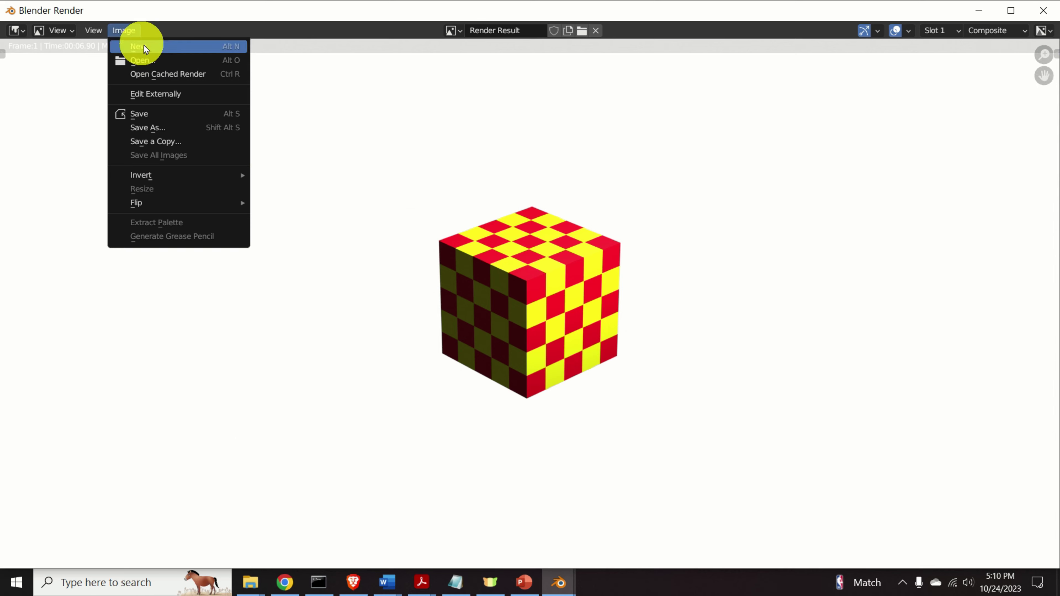
{"action": "left_click", "coordinate": [169, 127]}
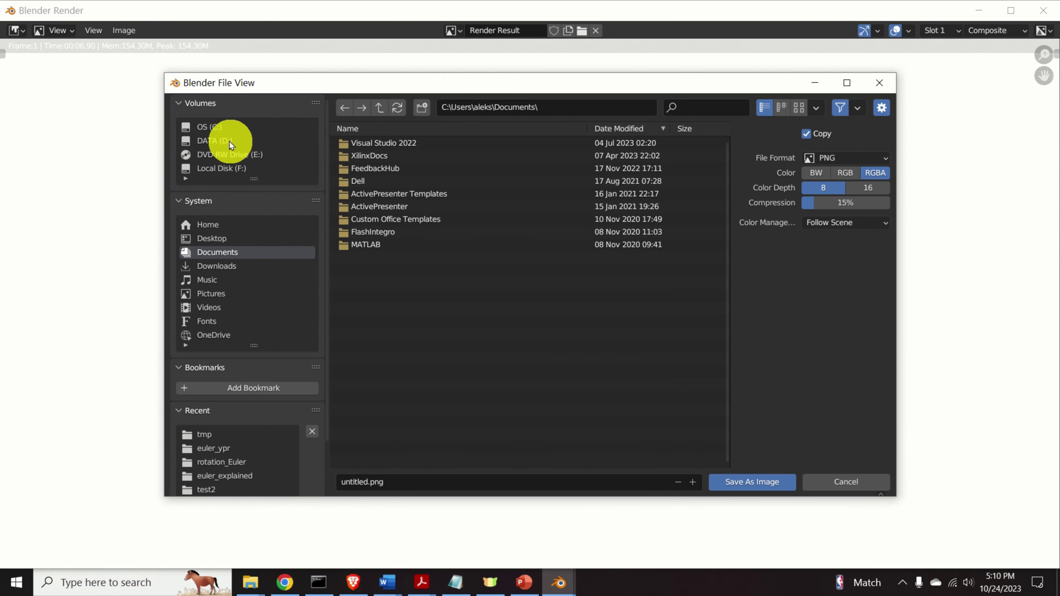
{"action": "left_click", "coordinate": [218, 129]}
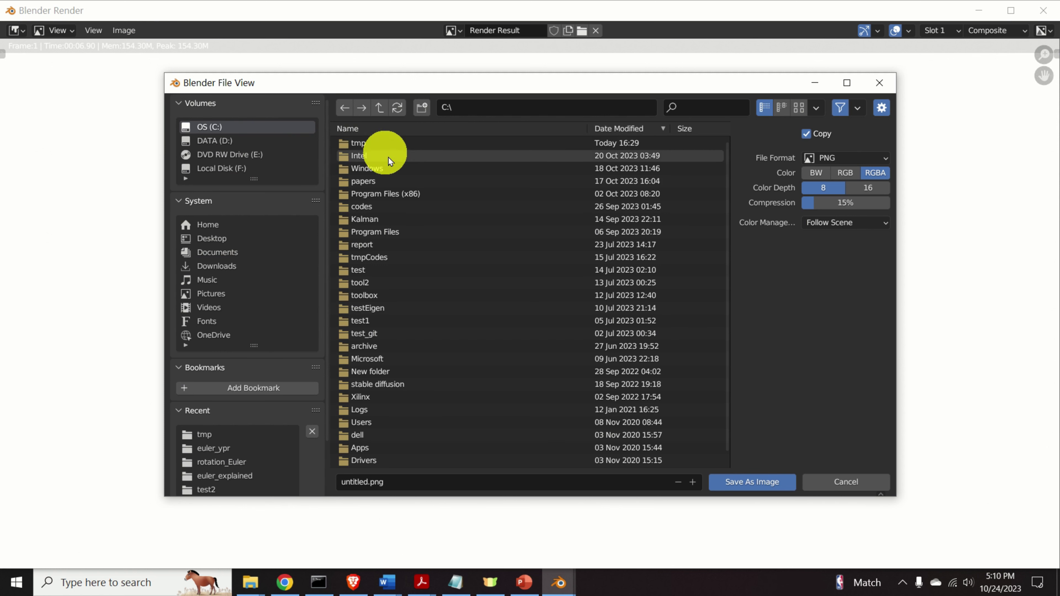
{"action": "double_click", "coordinate": [371, 142]}
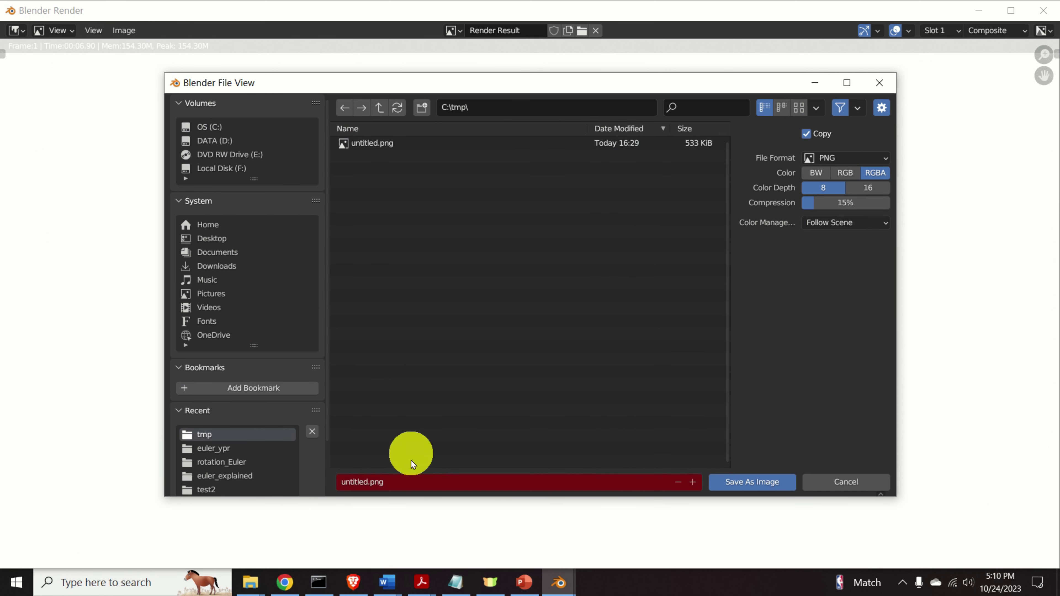
{"action": "left_click", "coordinate": [405, 481]}
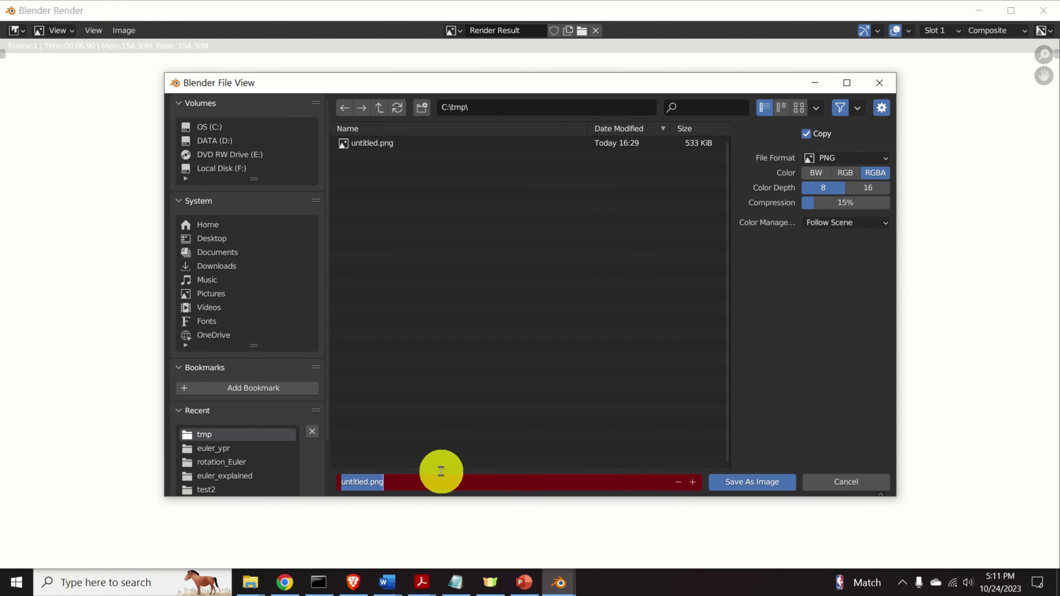
{"action": "key", "text": "shift+Left"}
{"action": "key", "text": "BackSpace"}
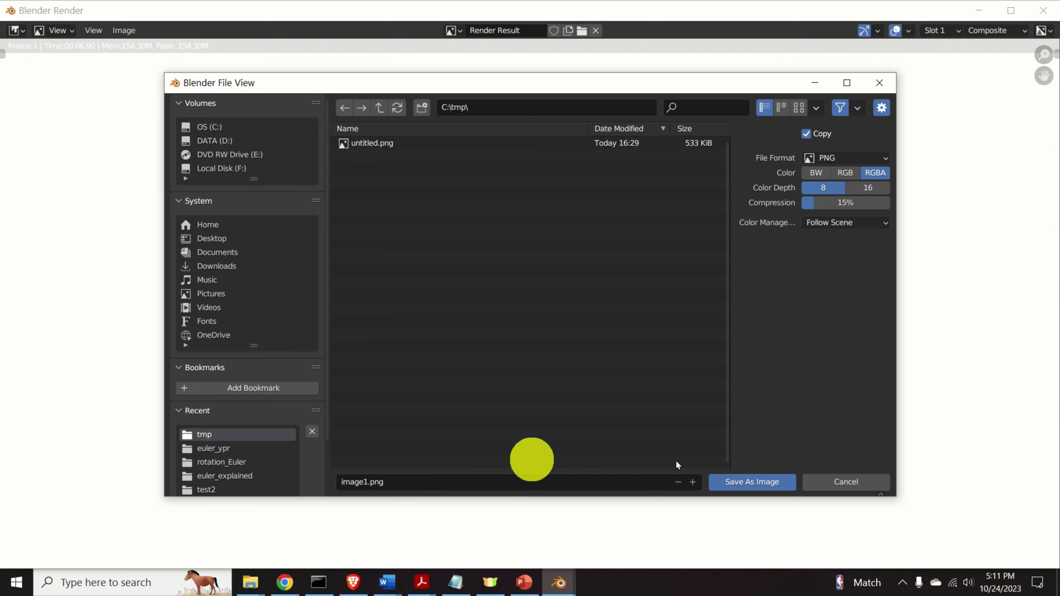
{"action": "left_click", "coordinate": [735, 481]}
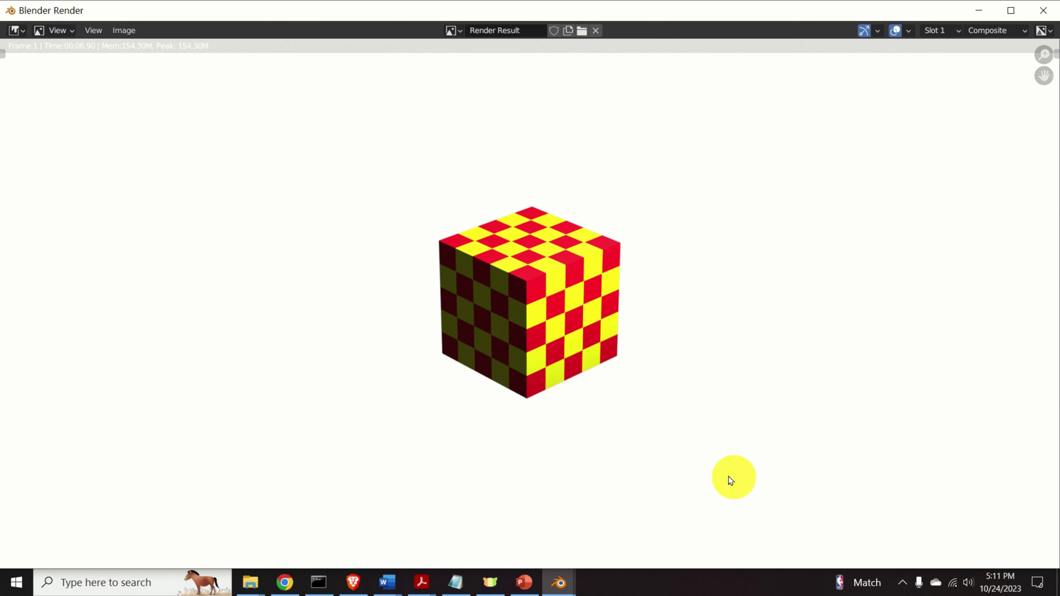
Open image1.png from File Explorer's tmp folder in IrfanView 64-bit
{"action": "key", "text": "alt+Tab"}
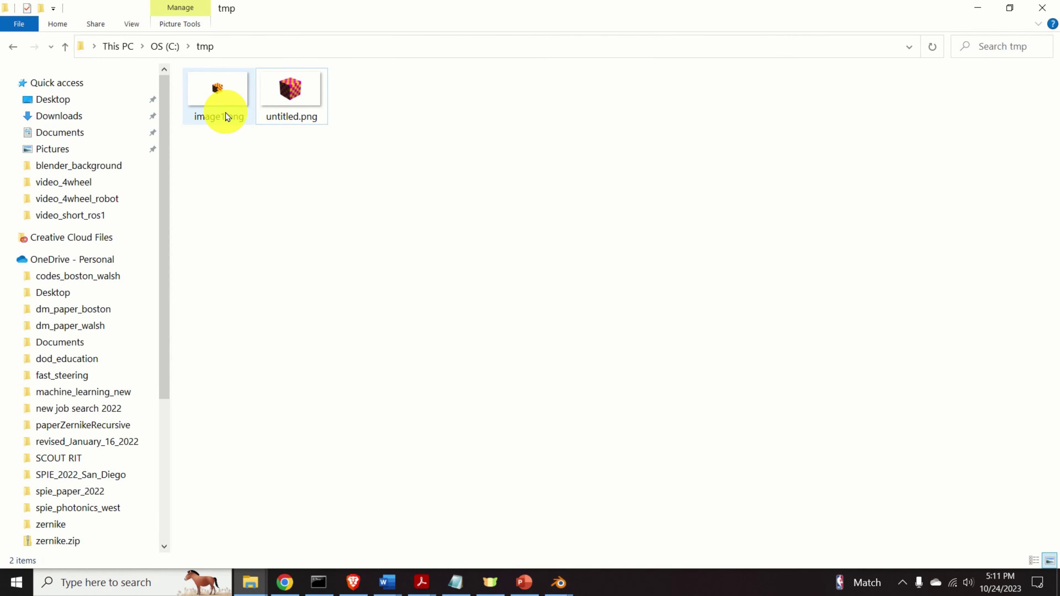
{"action": "mouse_move", "coordinate": [226, 104]}
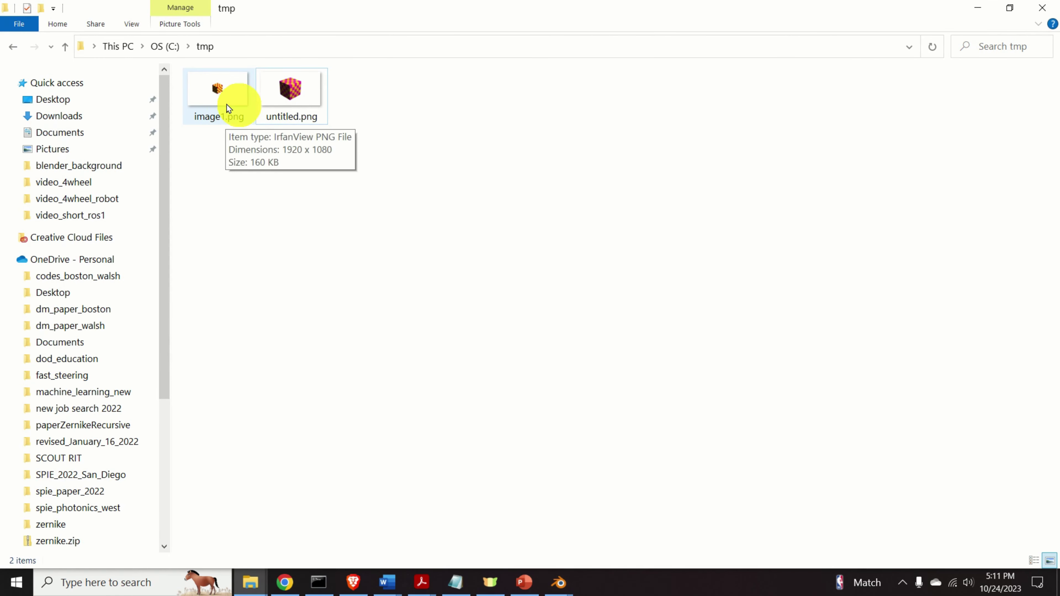
{"action": "right_click", "coordinate": [214, 111]}
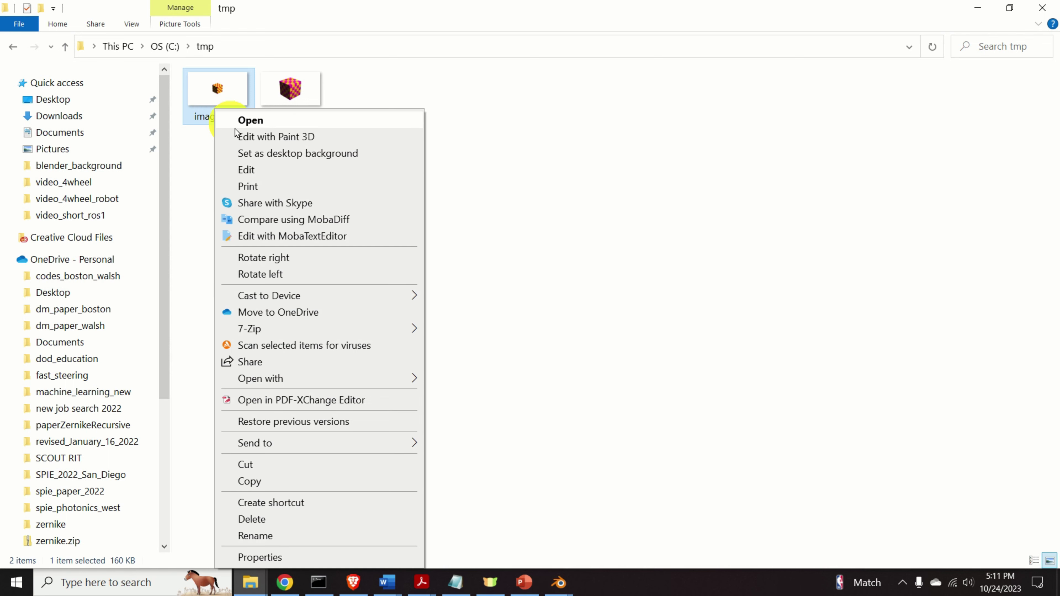
{"action": "mouse_move", "coordinate": [322, 379]}
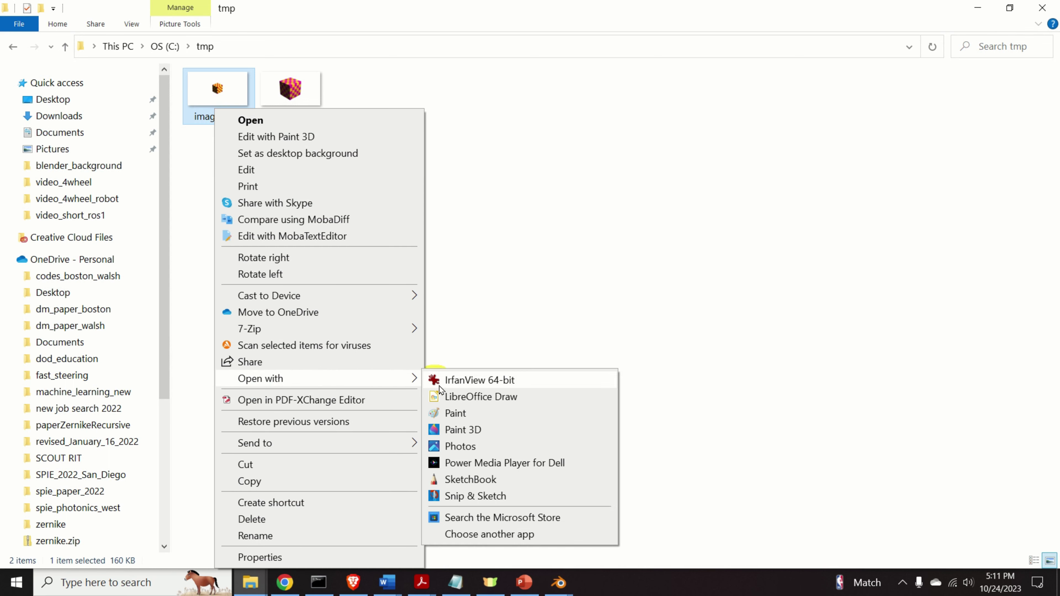
{"action": "left_click", "coordinate": [463, 385]}
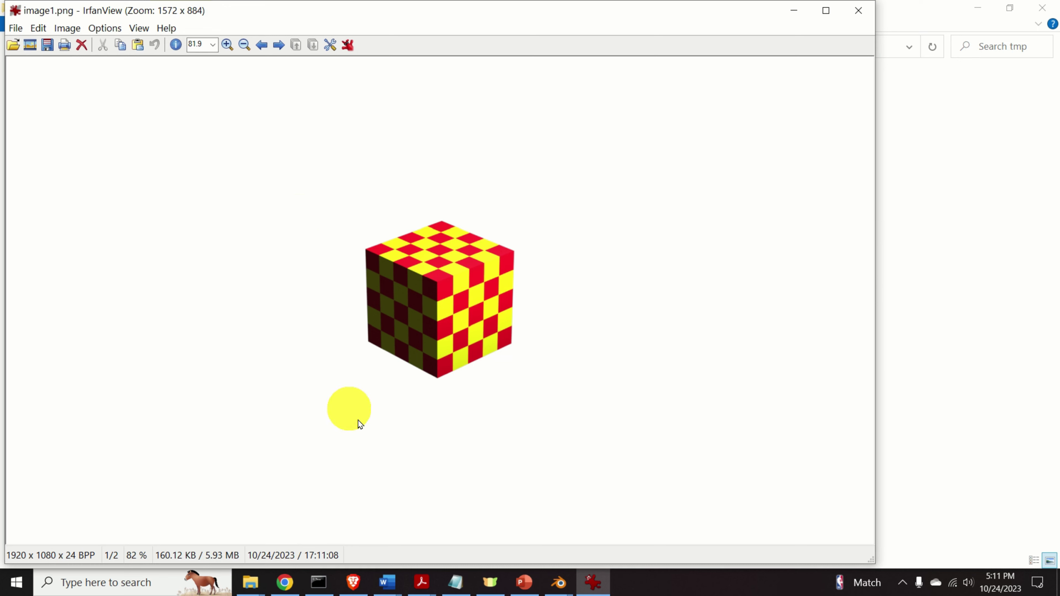
Crop image1.png to a 613 x 586 selection around the cube
{"action": "left_click_drag", "start_coordinate": [325, 170], "coordinate": [599, 434]}
{"action": "left_click", "coordinate": [42, 28]}
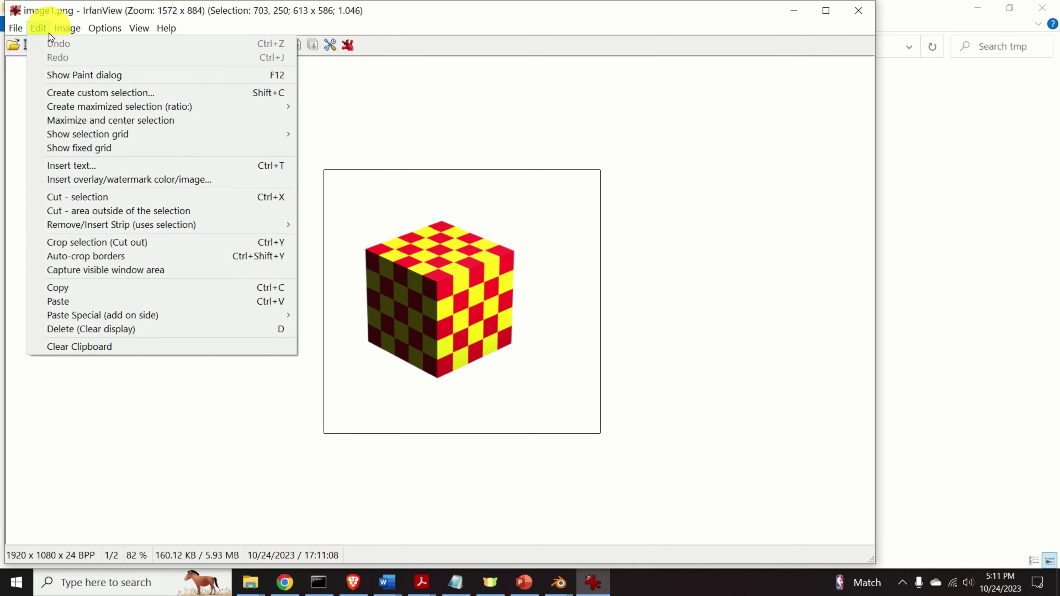
{"action": "left_click", "coordinate": [138, 243]}
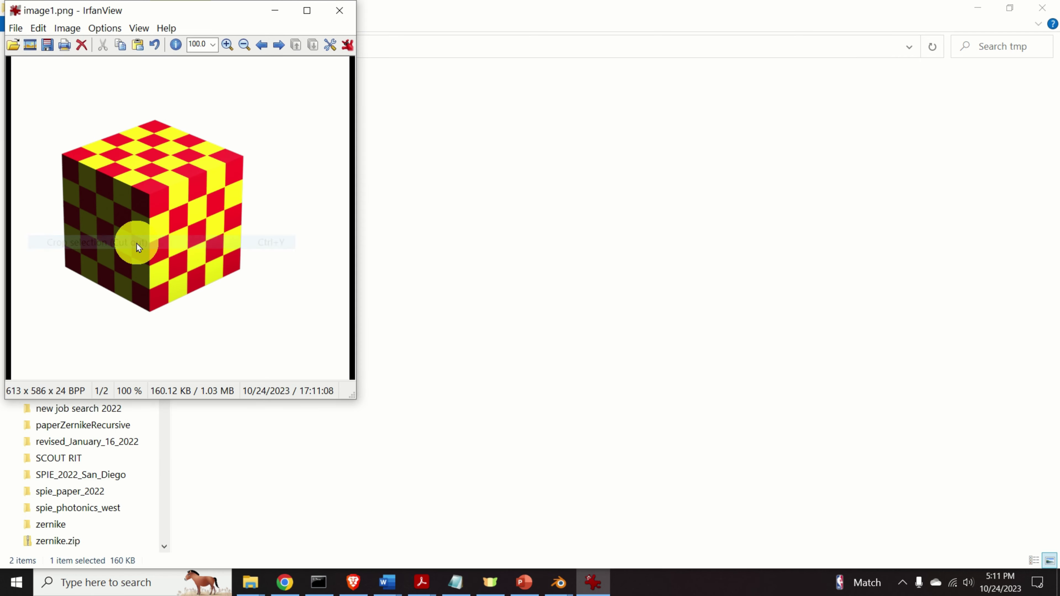